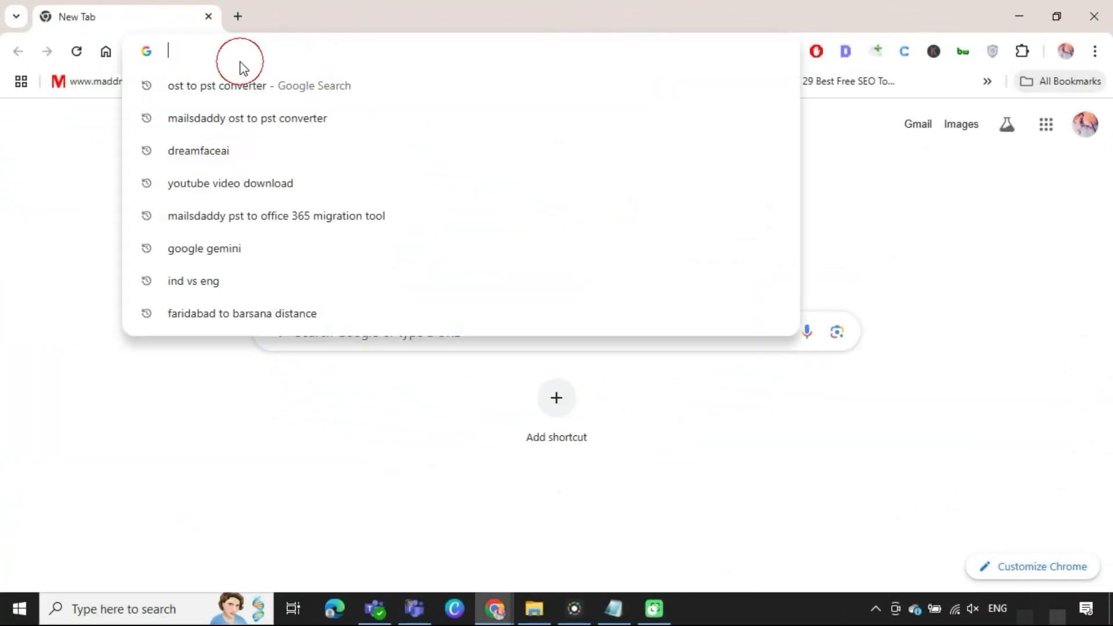
- Go to m365.cloud.microsoft and sign in with the saved work account, staying signed in
{"action": "type", "text": "https://m365.cloud.microsoft/"}
{"action": "key", "text": "Return"}
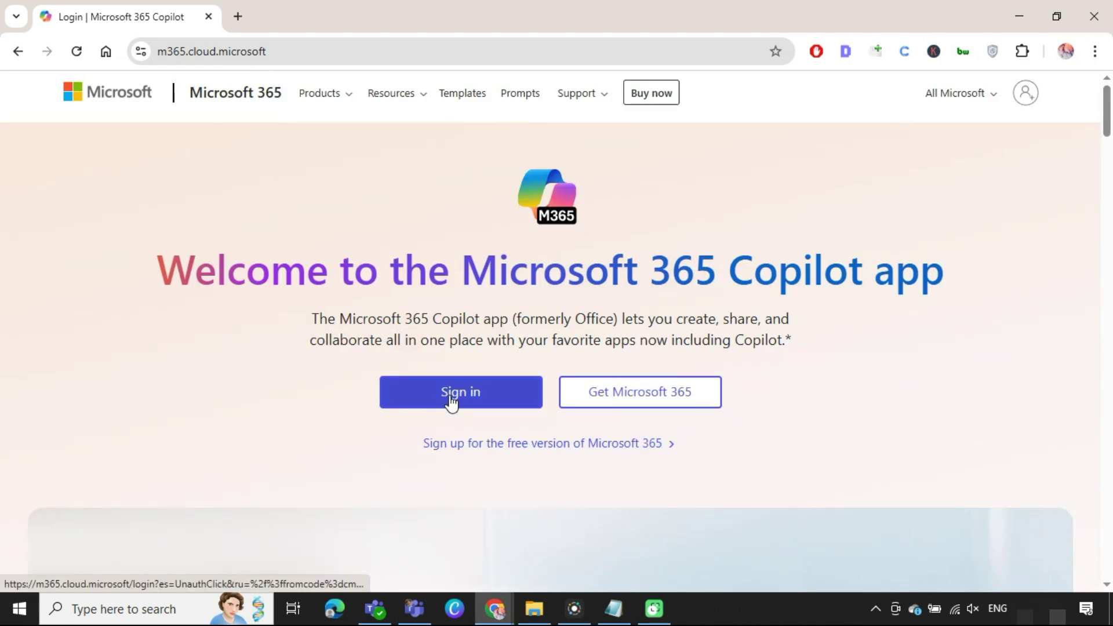
{"action": "left_click", "coordinate": [449, 396]}
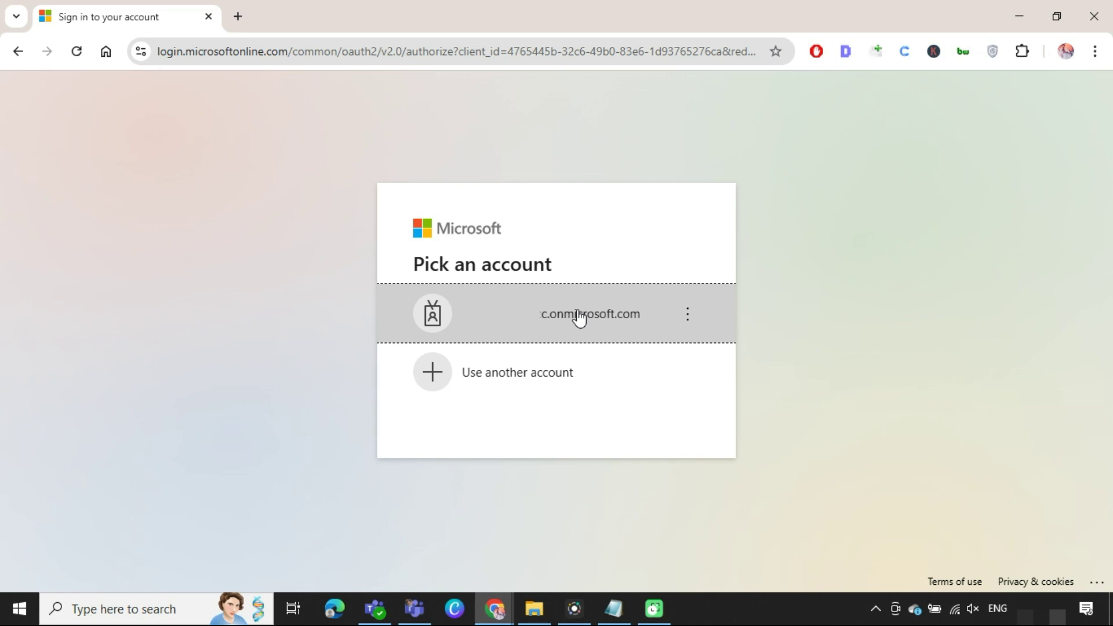
{"action": "left_click", "coordinate": [579, 318]}
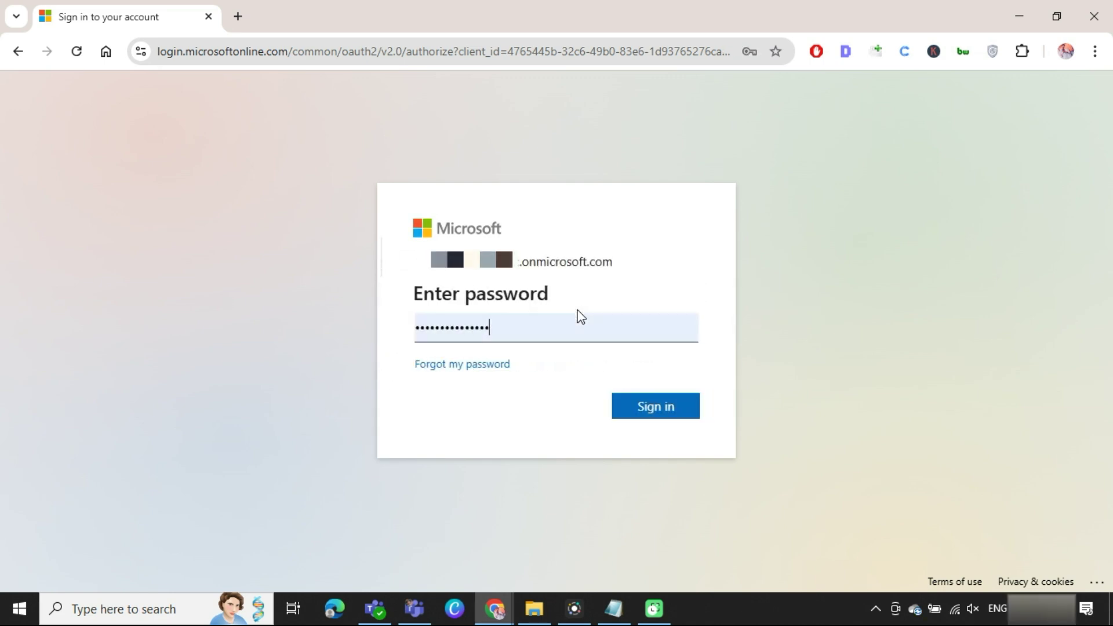
{"action": "left_click", "coordinate": [653, 410]}
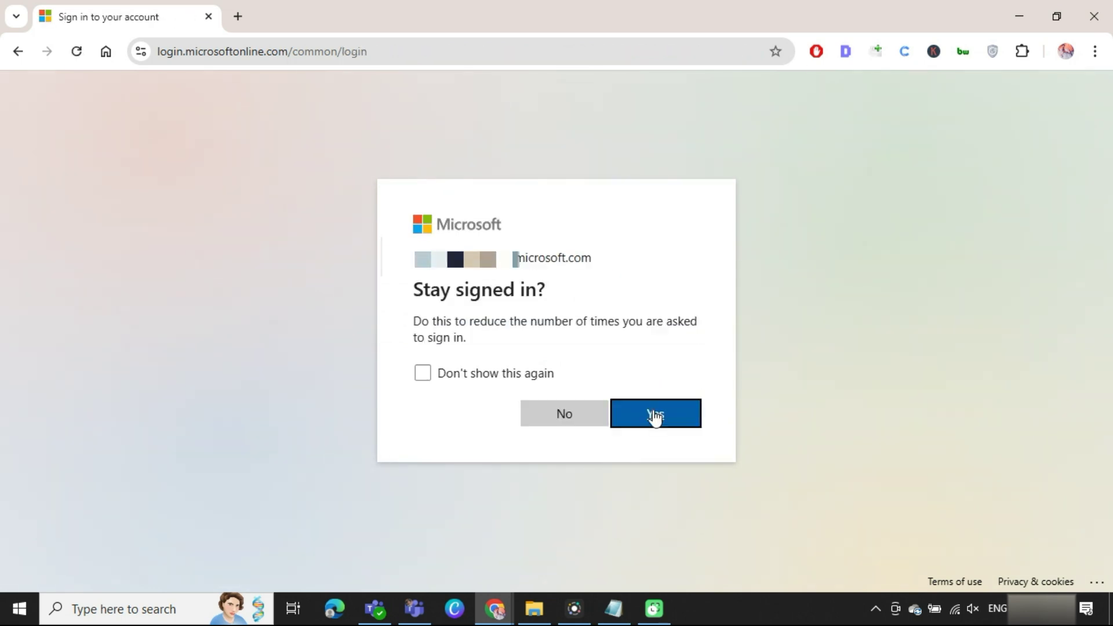
{"action": "left_click", "coordinate": [655, 415]}
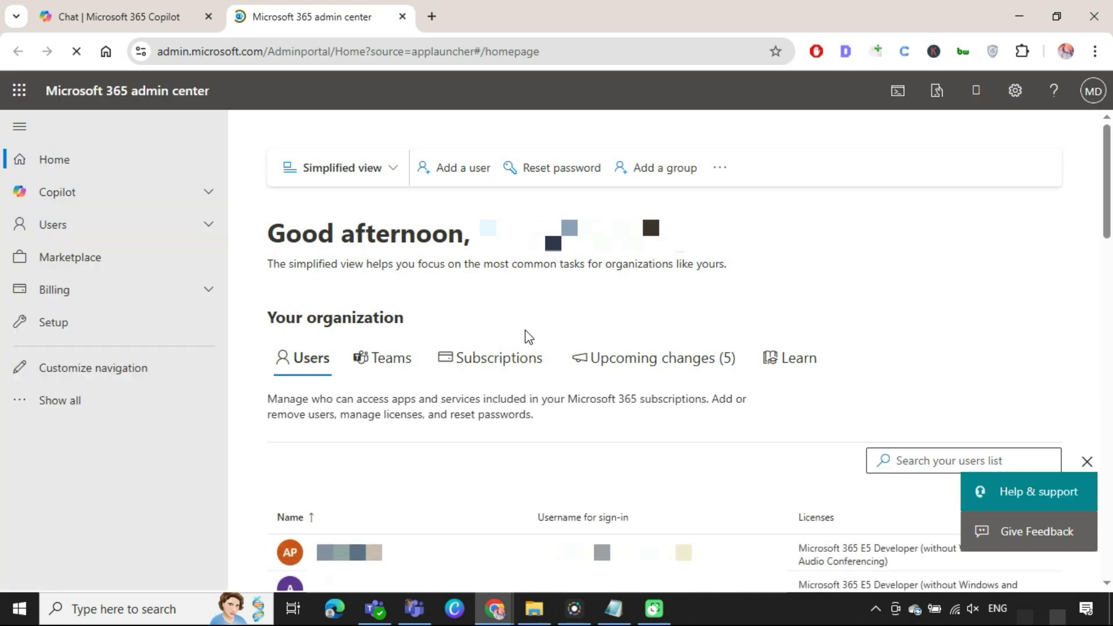
- Launch Microsoft Purview from the admin center's full list of admin centers
{"action": "left_click", "coordinate": [87, 402]}
{"action": "scroll", "coordinate": [233, 369], "scroll_direction": "down", "scroll_amount": 2}
{"action": "left_click", "coordinate": [123, 386]}
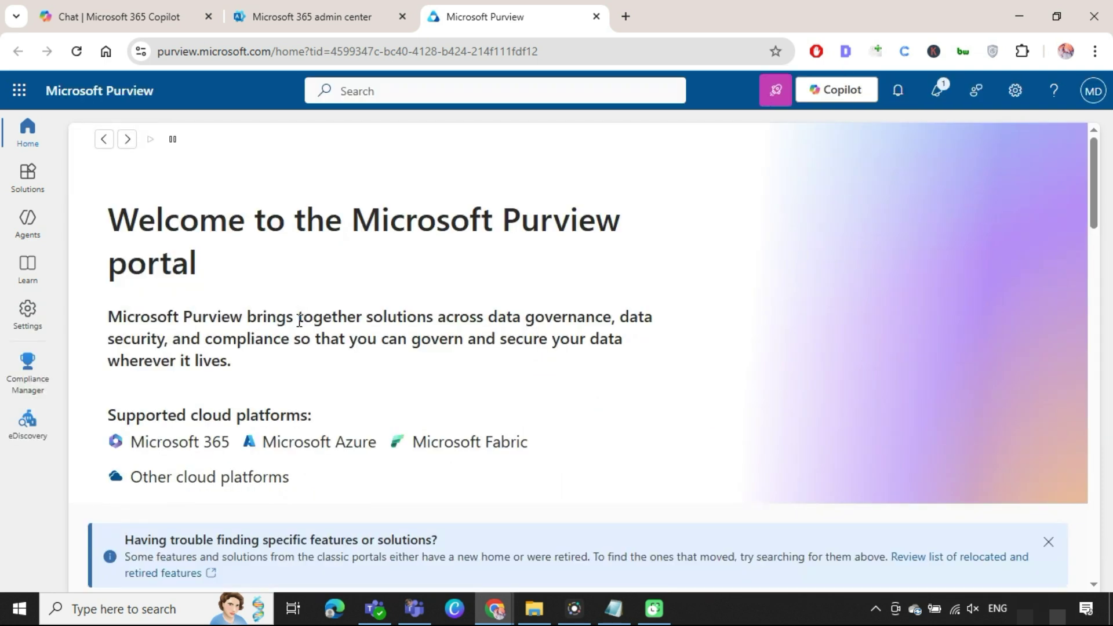
- Start editing the eDiscovery Manager role group under Settings > Roles and scopes > Role groups
{"action": "left_click", "coordinate": [29, 311]}
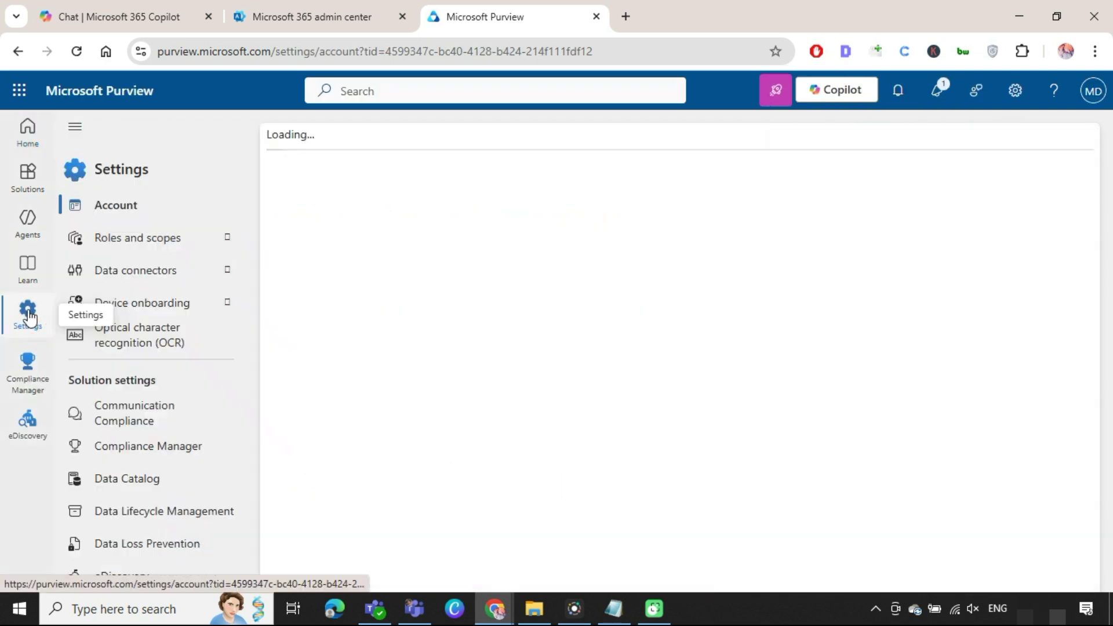
{"action": "left_click", "coordinate": [206, 241]}
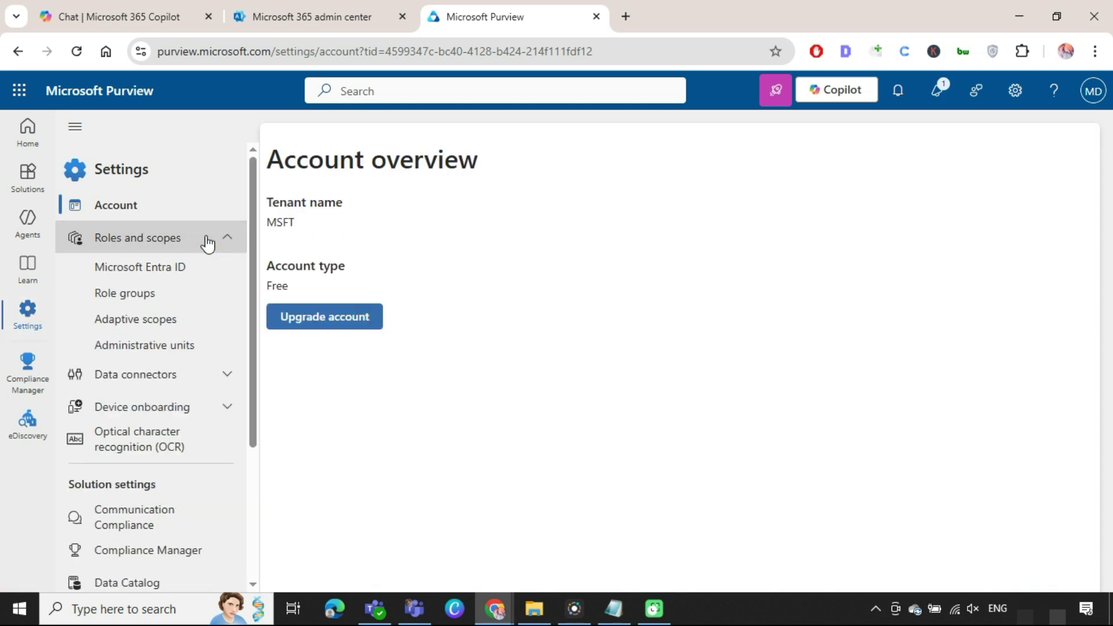
{"action": "left_click", "coordinate": [167, 309]}
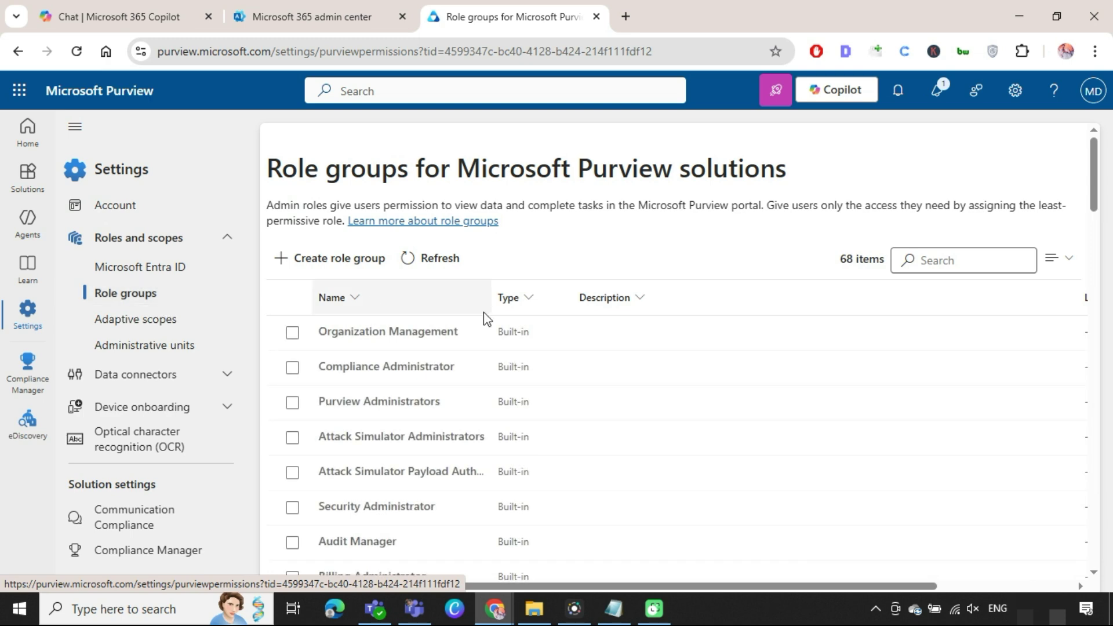
{"action": "scroll", "coordinate": [1094, 194], "scroll_direction": "down", "scroll_amount": 2}
{"action": "scroll", "coordinate": [1093, 193], "scroll_direction": "down", "scroll_amount": 2}
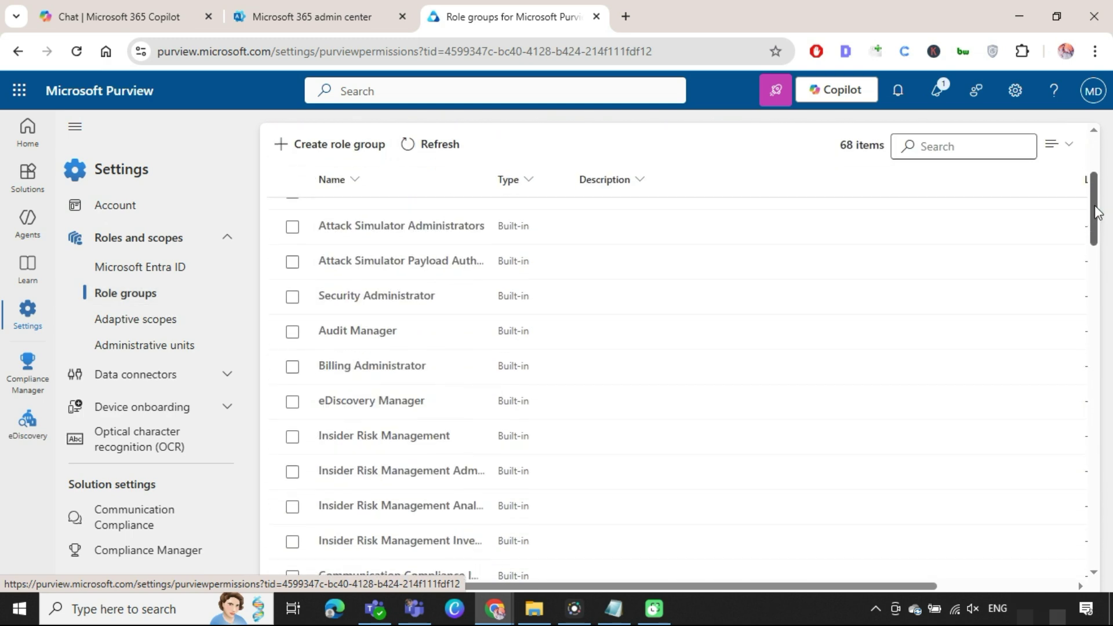
{"action": "left_click", "coordinate": [340, 409]}
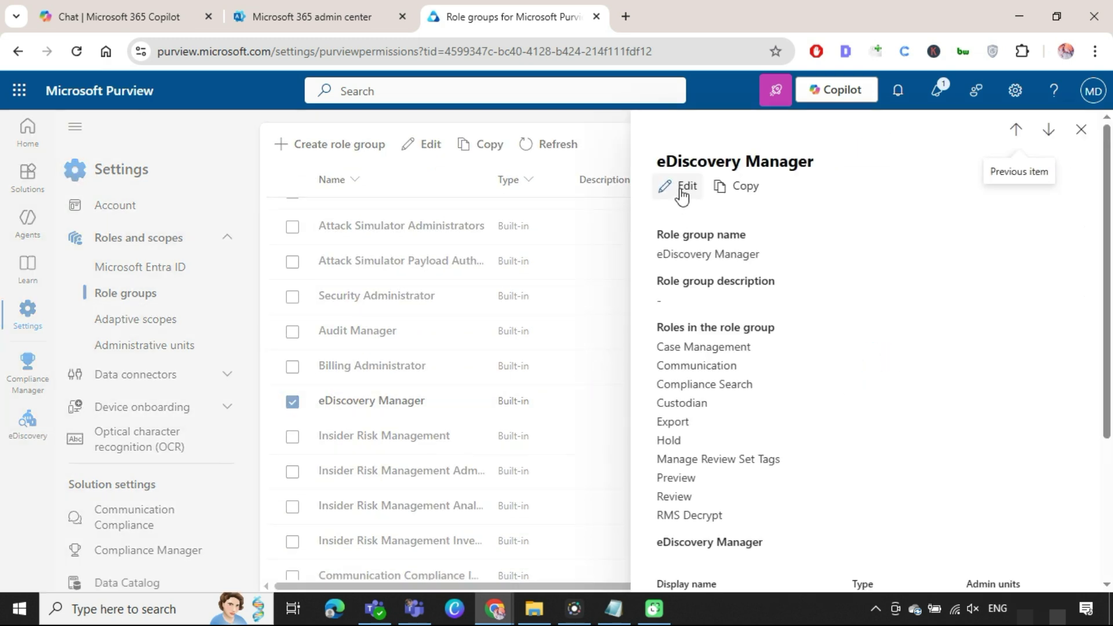
{"action": "left_click", "coordinate": [680, 188]}
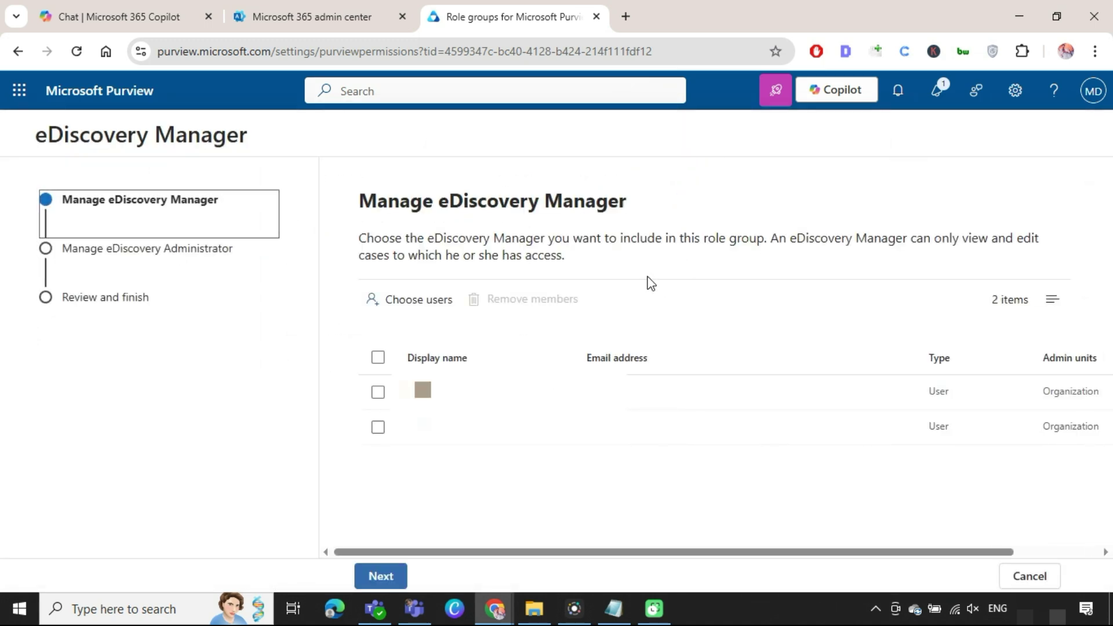
- Replace the two current members with one searched-for user as the eDiscovery Manager
{"action": "left_click", "coordinate": [415, 303]}
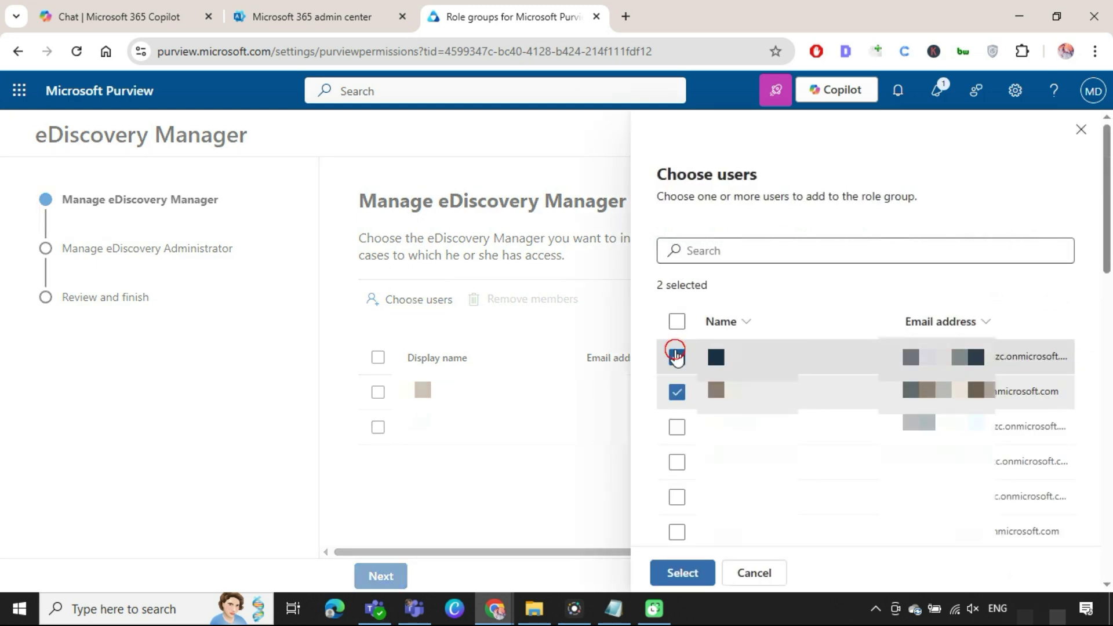
{"action": "left_click", "coordinate": [677, 357]}
{"action": "left_click", "coordinate": [676, 392]}
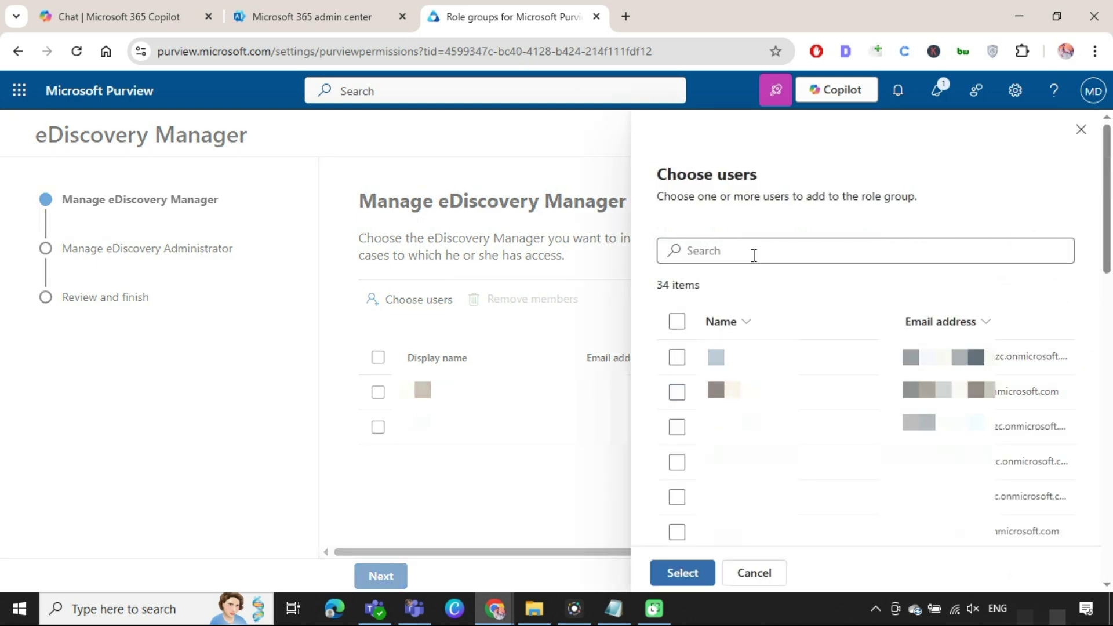
{"action": "left_click", "coordinate": [753, 255]}
{"action": "type", "text": "m"}
{"action": "left_click", "coordinate": [677, 358]}
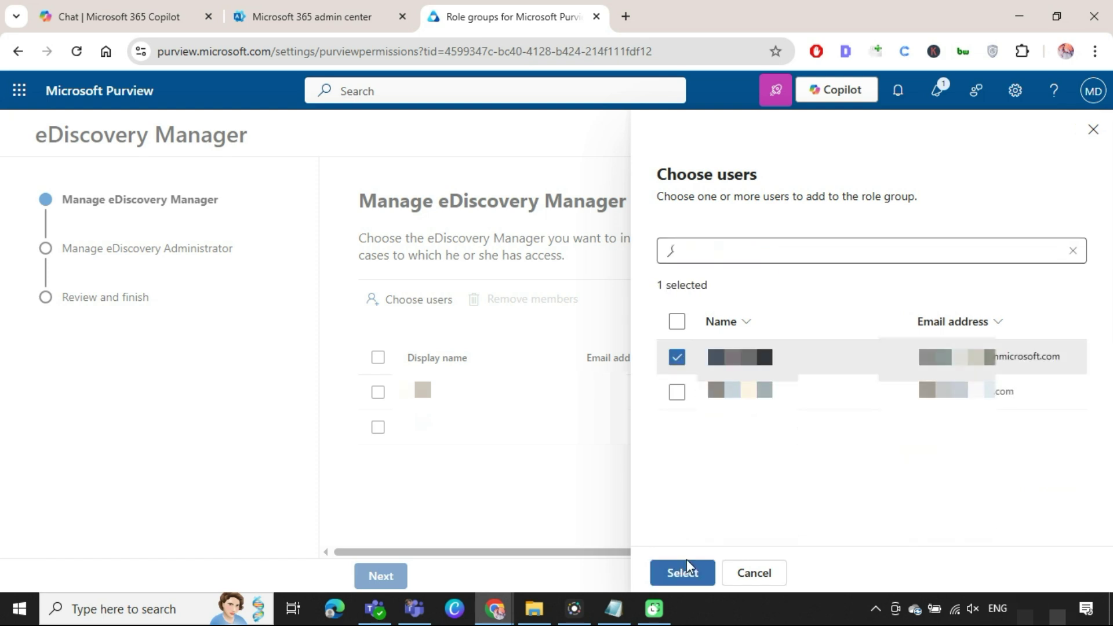
{"action": "left_click", "coordinate": [683, 573]}
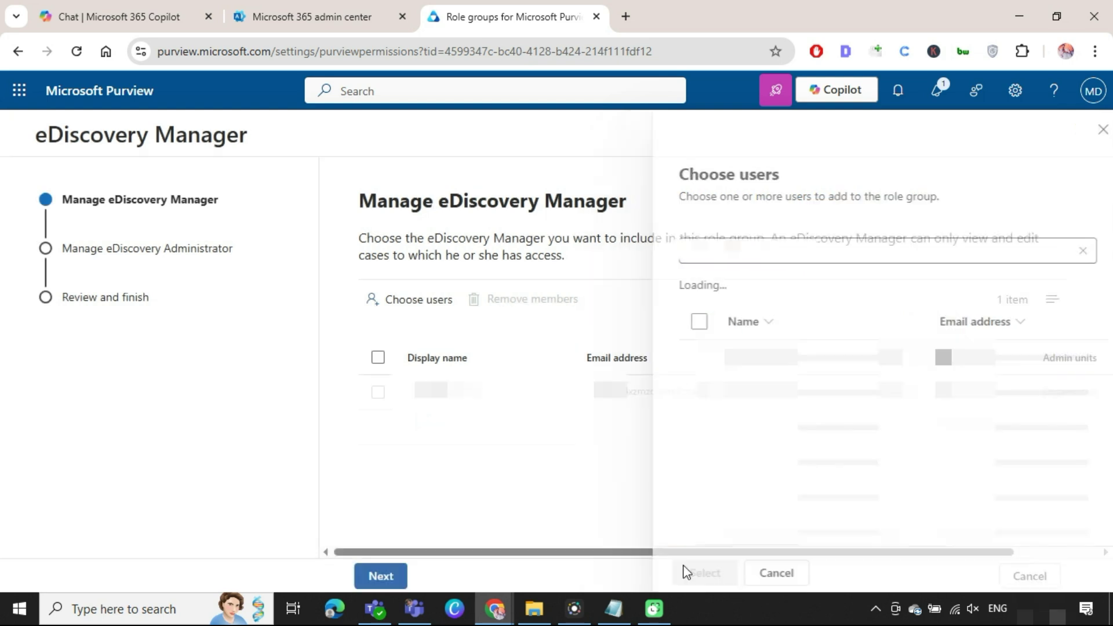
- Leave eDiscovery Administrators unchanged, then save the role group and dismiss the confirmation
{"action": "left_click", "coordinate": [383, 577]}
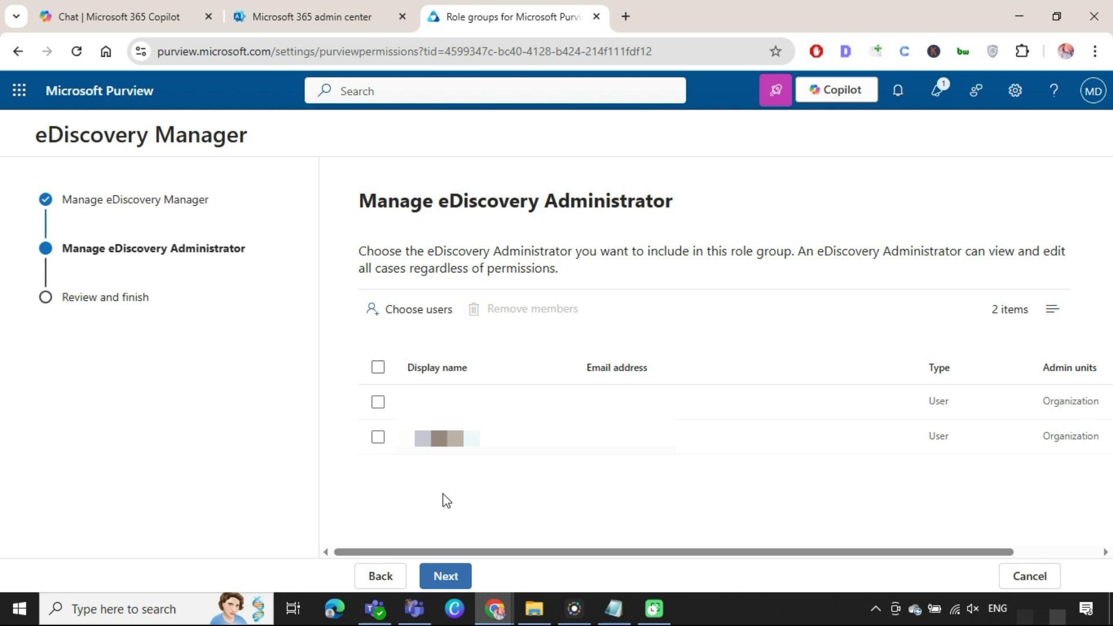
{"action": "left_click", "coordinate": [418, 320]}
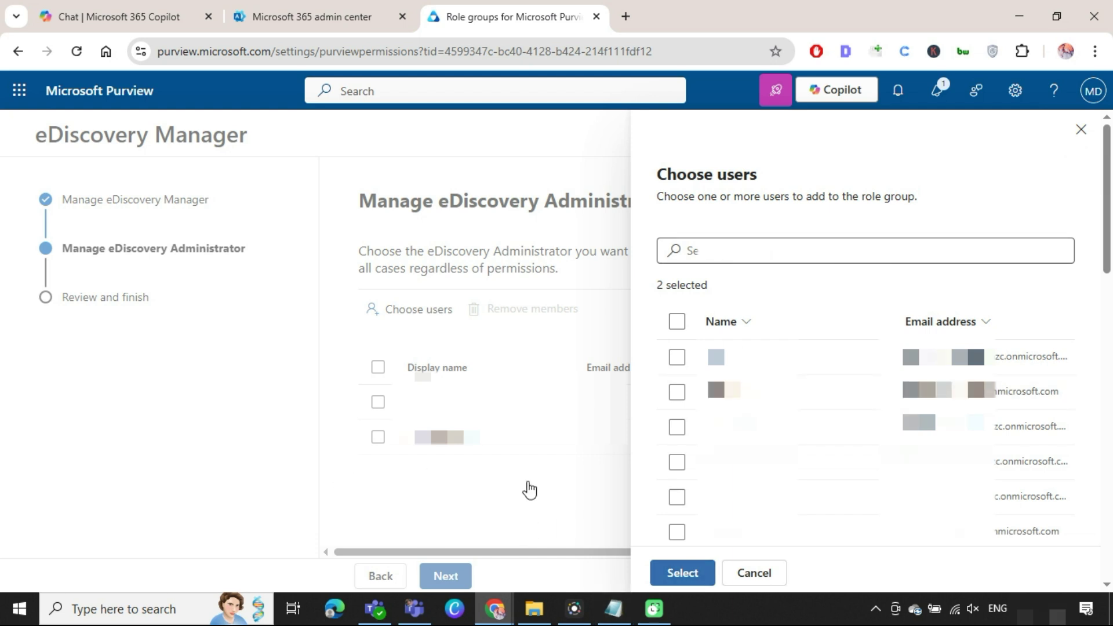
{"action": "left_click", "coordinate": [746, 573]}
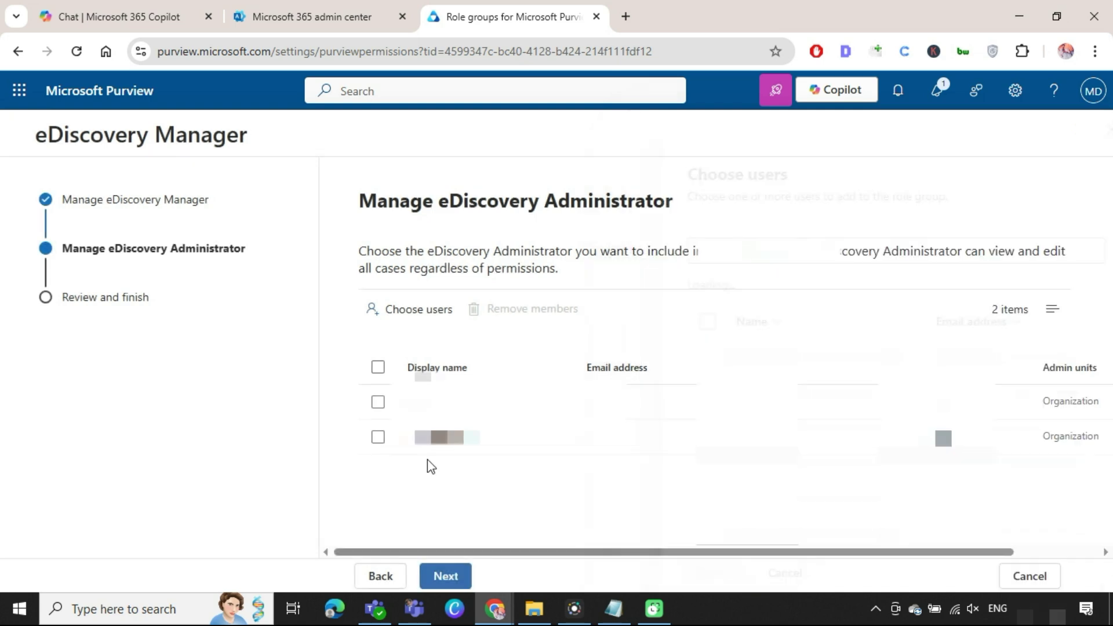
{"action": "left_click", "coordinate": [449, 576]}
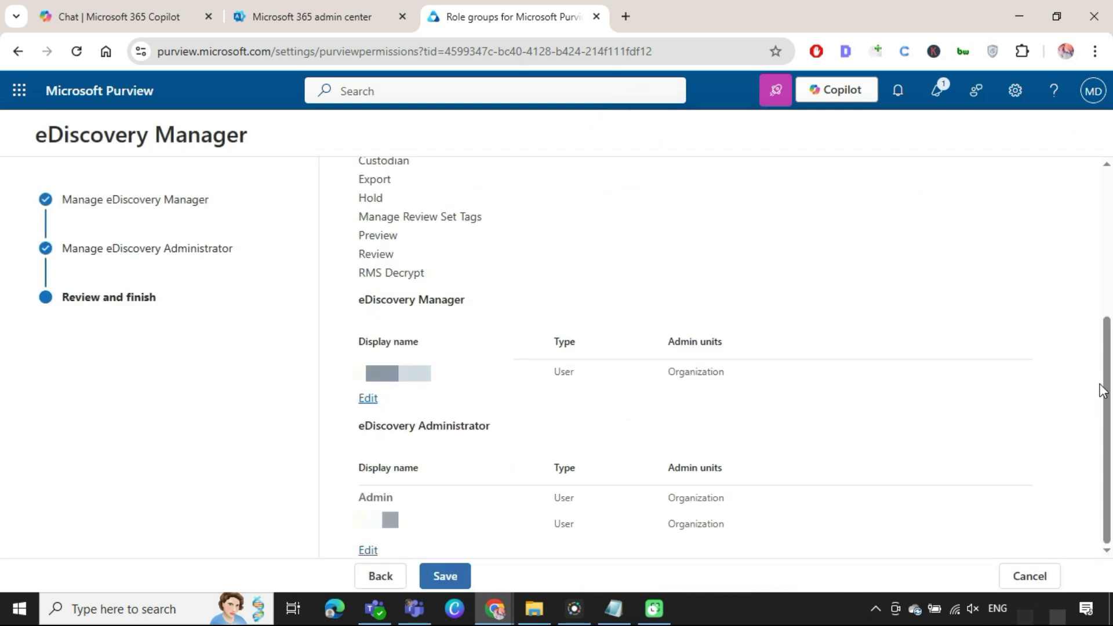
{"action": "left_click", "coordinate": [448, 578]}
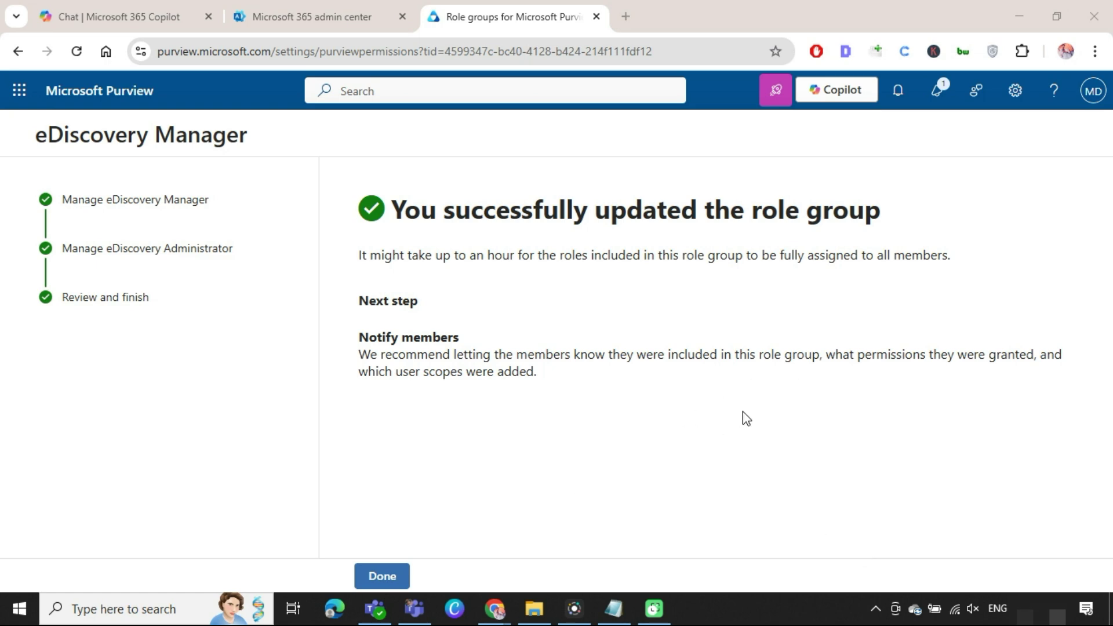
{"action": "left_click", "coordinate": [375, 577]}
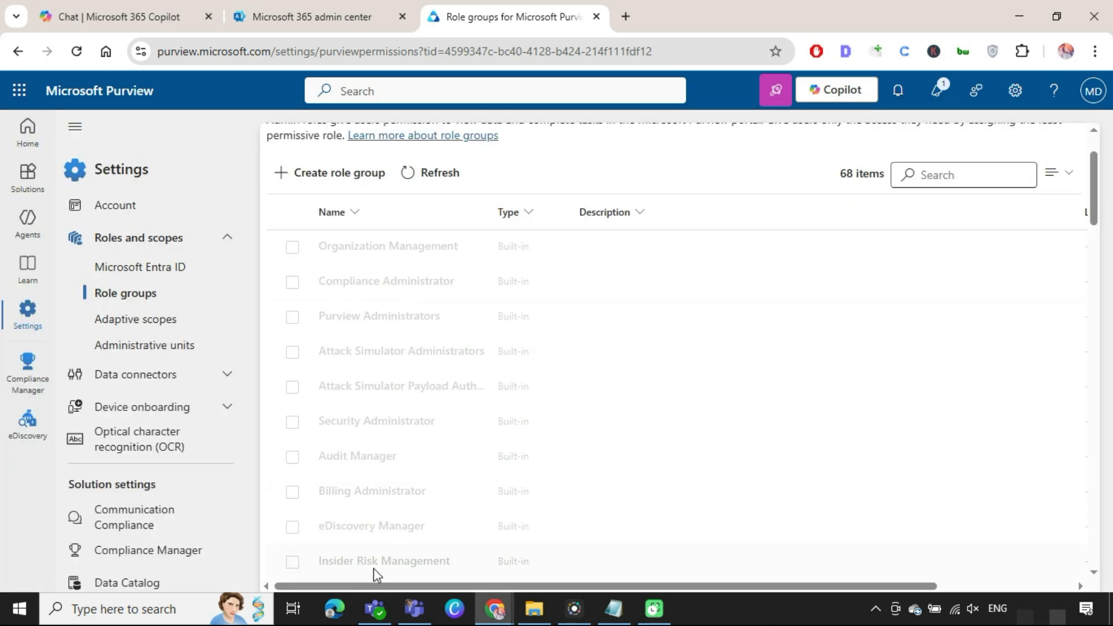
- Create a content search named 'backup pst file' in the eDiscovery Content Search case
{"action": "left_click", "coordinate": [27, 183]}
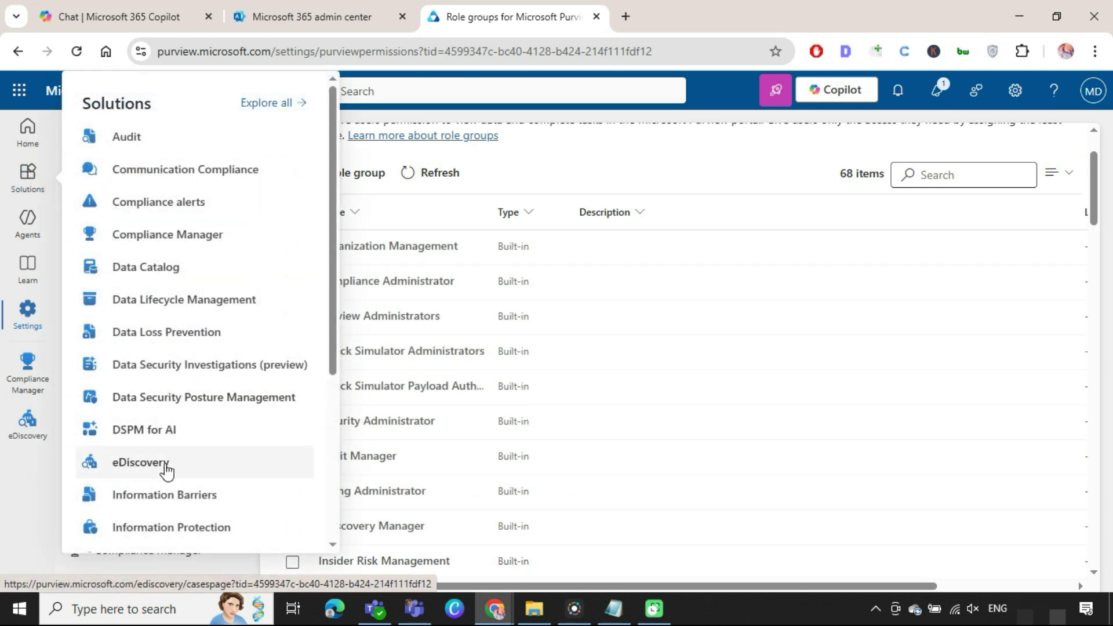
{"action": "left_click", "coordinate": [165, 468]}
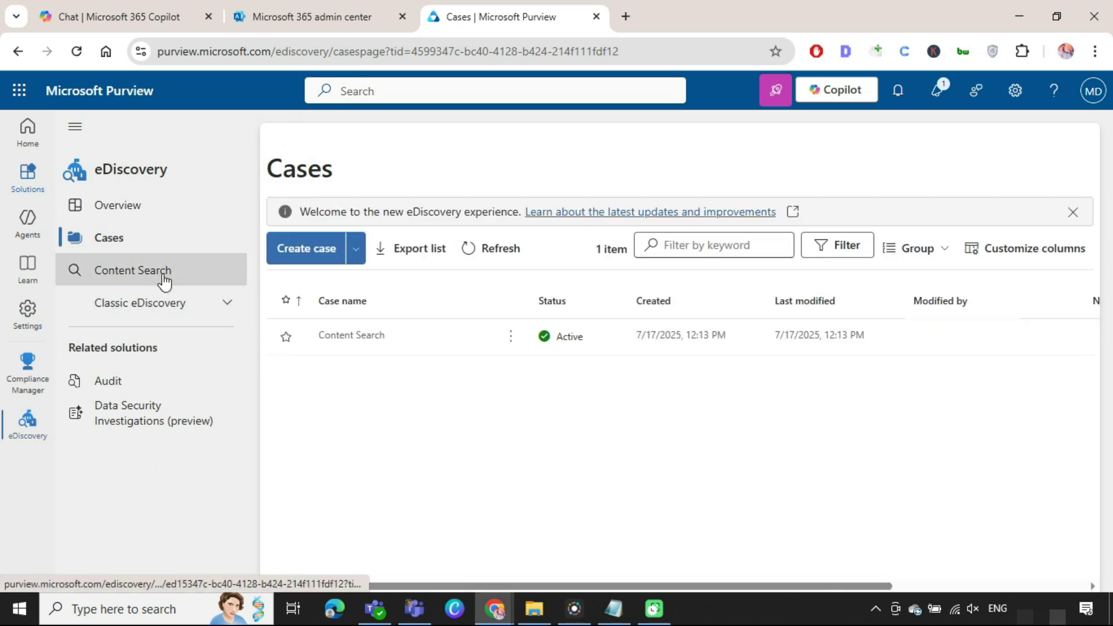
{"action": "left_click", "coordinate": [161, 278]}
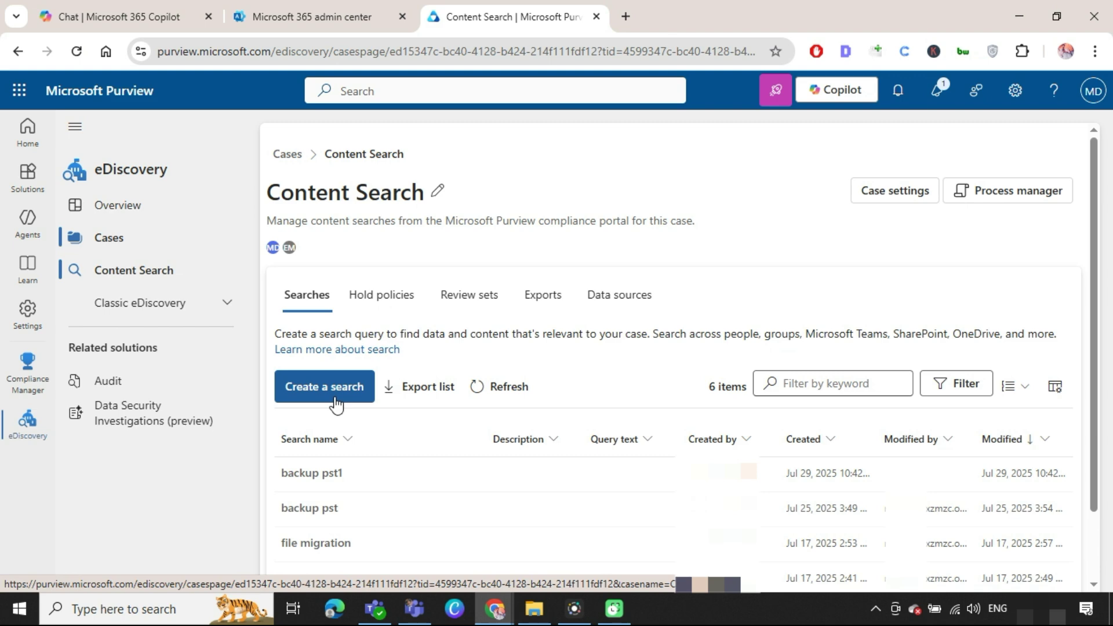
{"action": "left_click", "coordinate": [337, 404]}
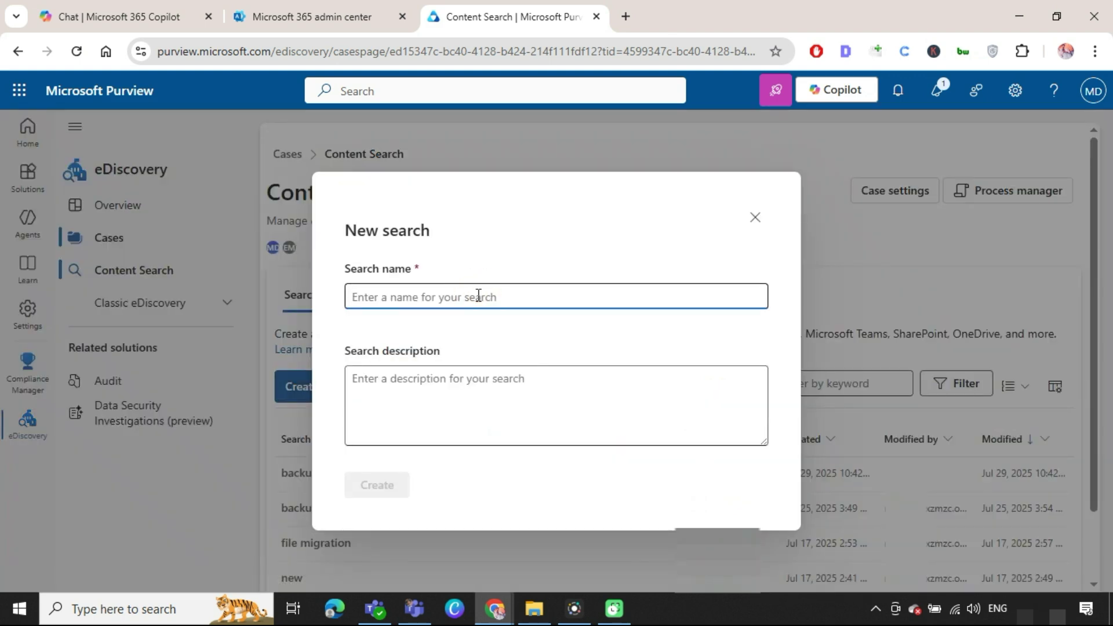
{"action": "type", "text": "backup pst file"}
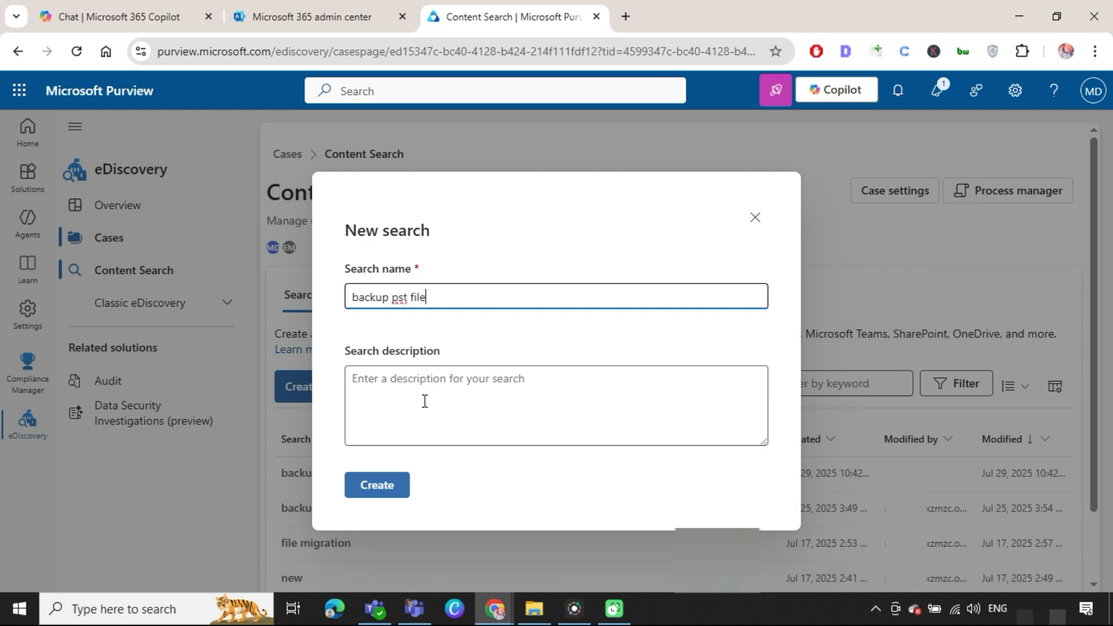
{"action": "left_click", "coordinate": [380, 487]}
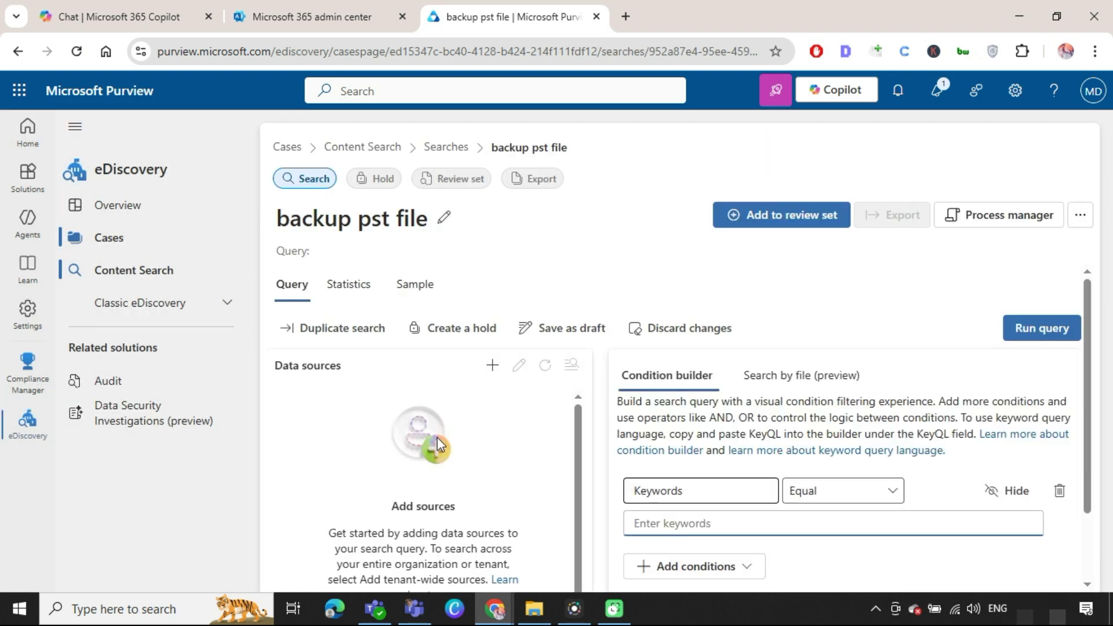
{"action": "left_click_drag", "start_coordinate": [1087, 322], "coordinate": [1085, 461]}
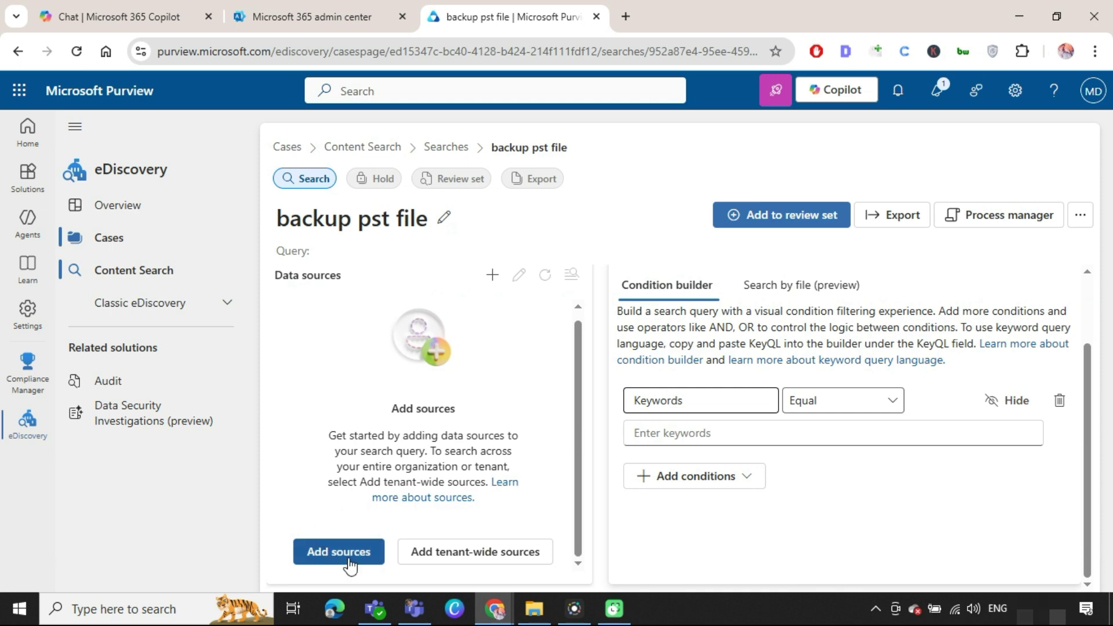
- Add the searched user as a source with only their mailbox, excluding their SharePoint site
{"action": "left_click", "coordinate": [325, 555]}
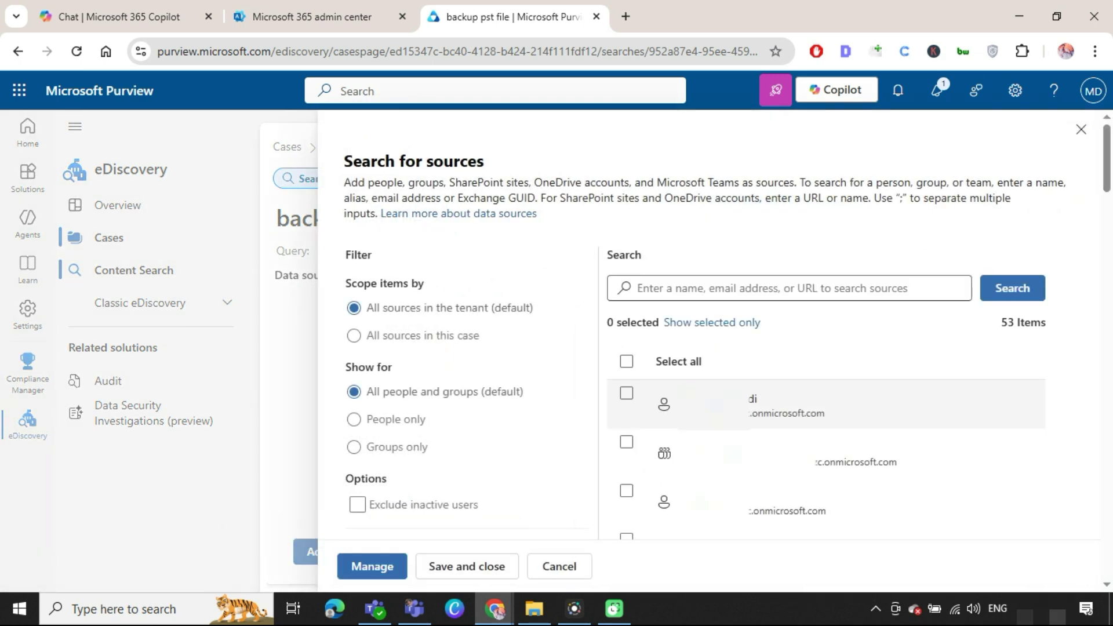
{"action": "left_click", "coordinate": [757, 288]}
{"action": "key", "text": "Return"}
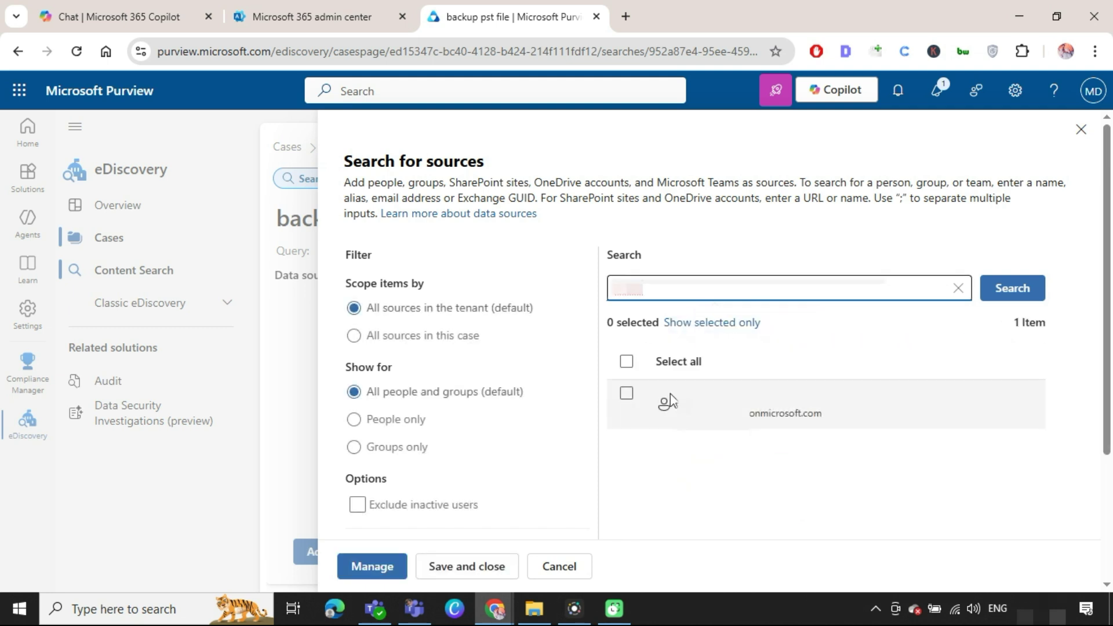
{"action": "left_click", "coordinate": [620, 394]}
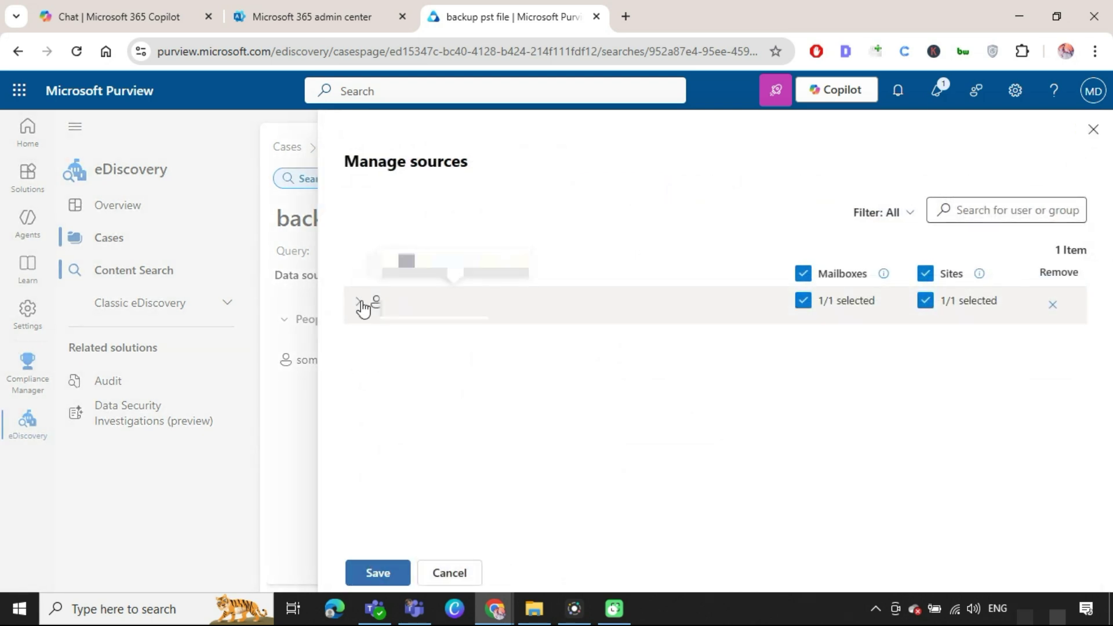
{"action": "left_click", "coordinate": [359, 305]}
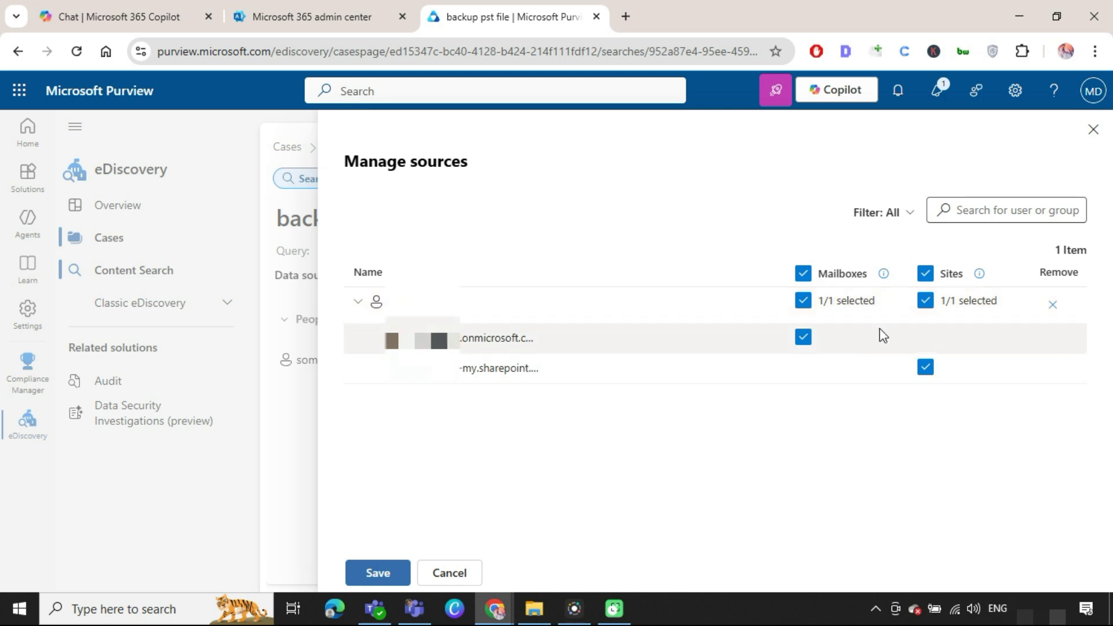
{"action": "left_click", "coordinate": [926, 368]}
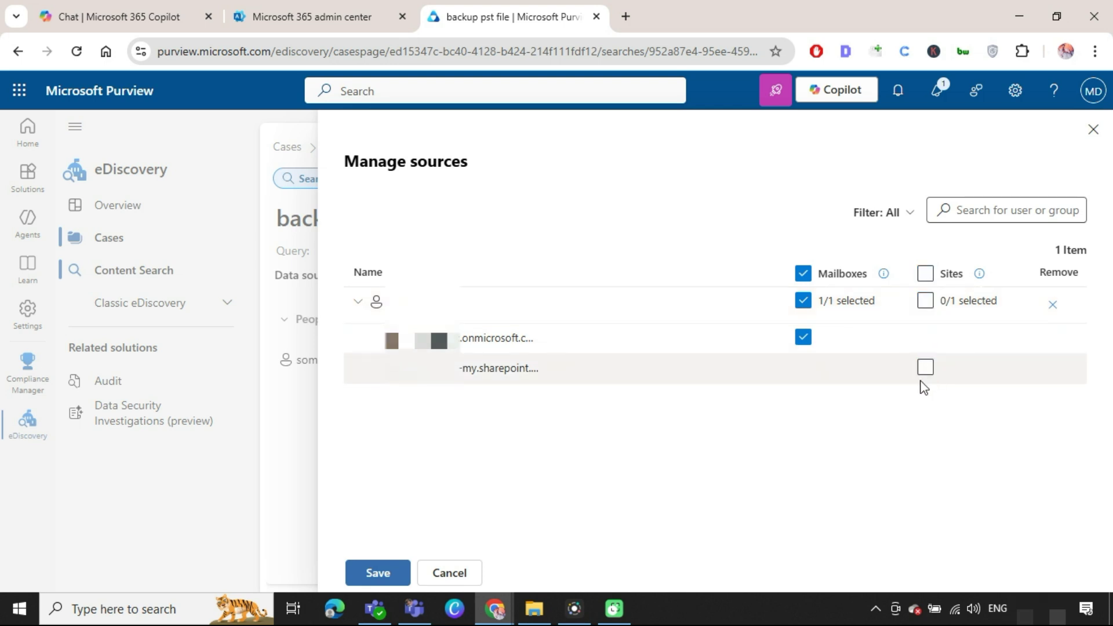
{"action": "left_click", "coordinate": [376, 575]}
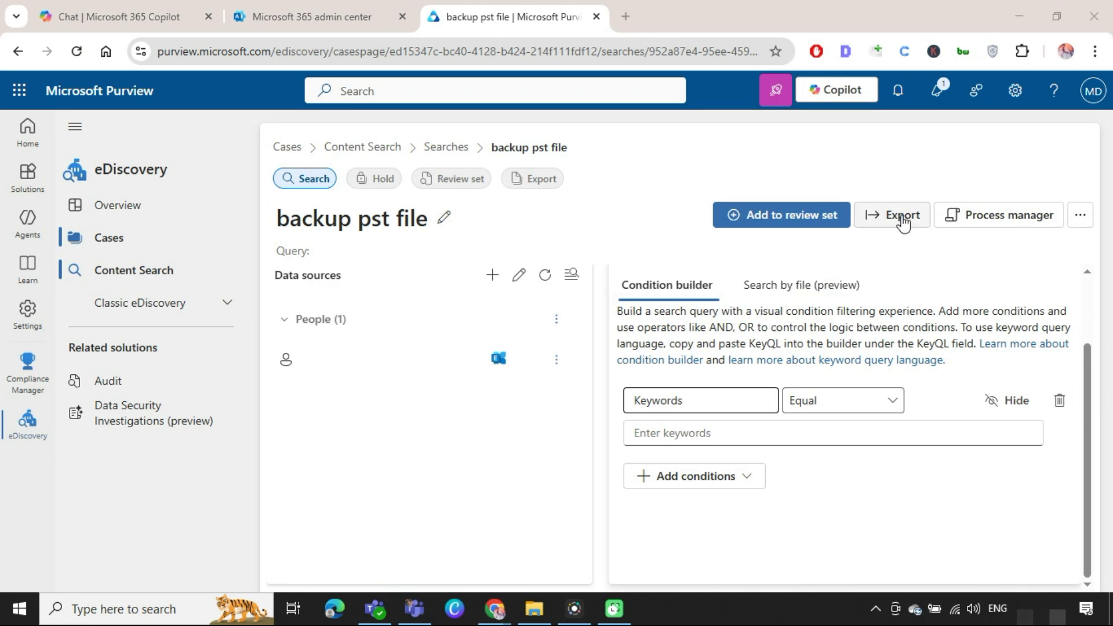
- Export as PSTs named 'backup pst file data', without HTML transcripts or cloud attachment links
{"action": "left_click", "coordinate": [902, 215]}
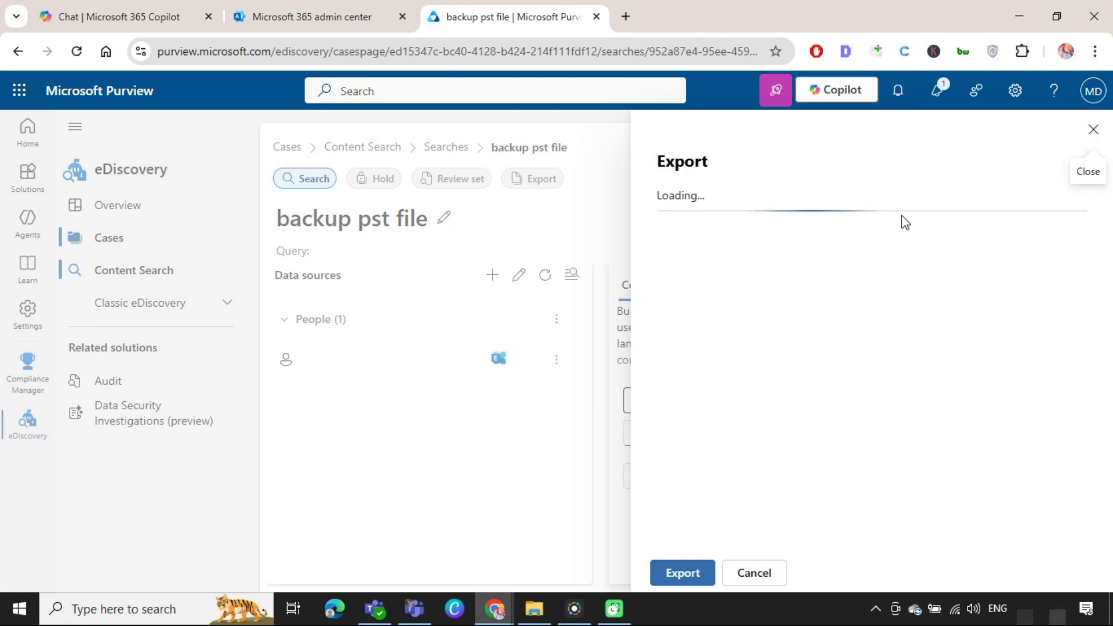
{"action": "left_click", "coordinate": [716, 345]}
{"action": "type", "text": "backup pst file"}
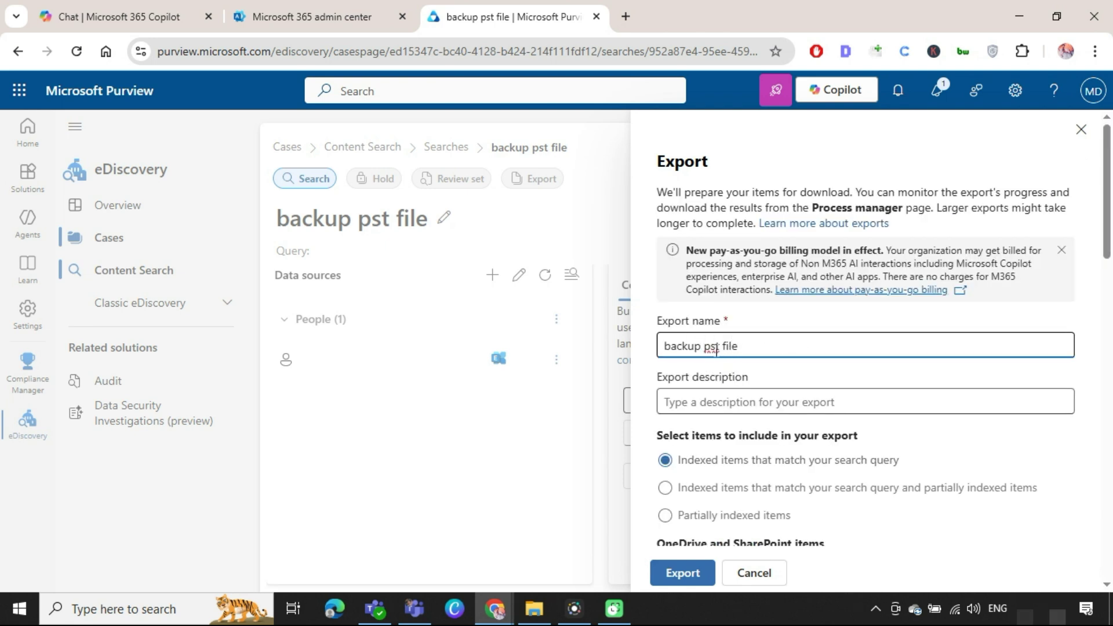
{"action": "type", "text": " data"}
{"action": "scroll", "coordinate": [745, 360], "scroll_direction": "down", "scroll_amount": 1}
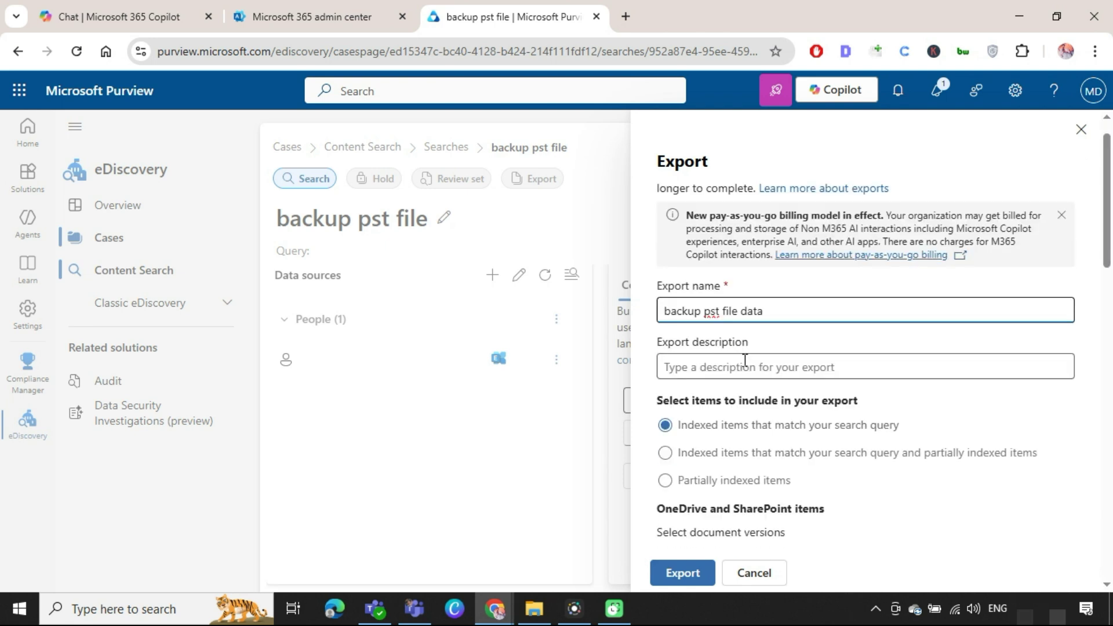
{"action": "scroll", "coordinate": [745, 360], "scroll_direction": "down", "scroll_amount": 2}
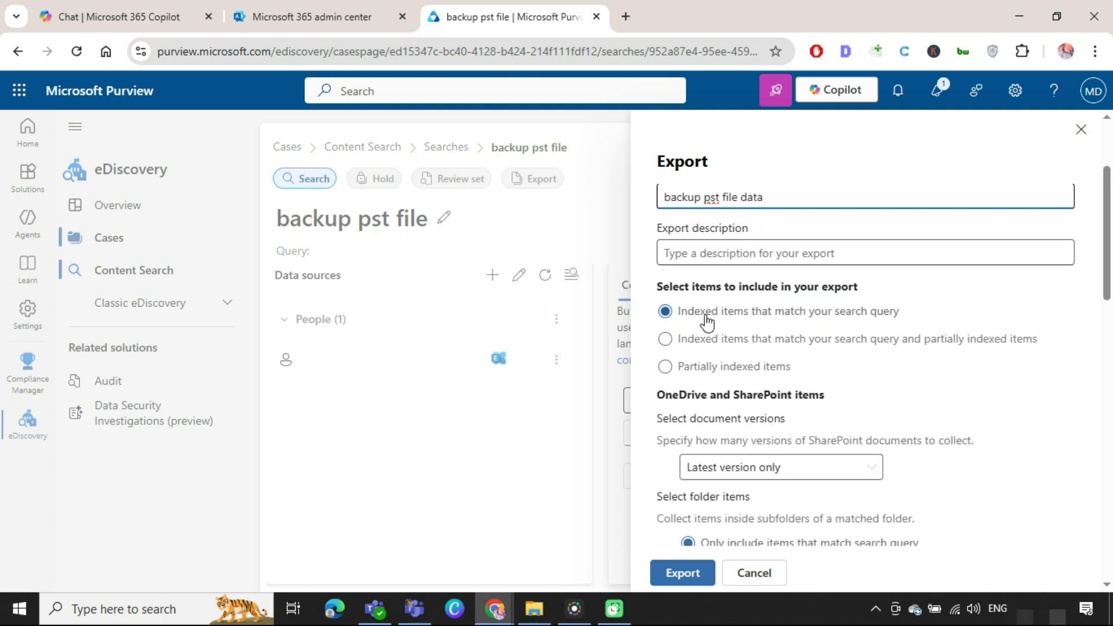
{"action": "scroll", "coordinate": [706, 322], "scroll_direction": "down", "scroll_amount": 2}
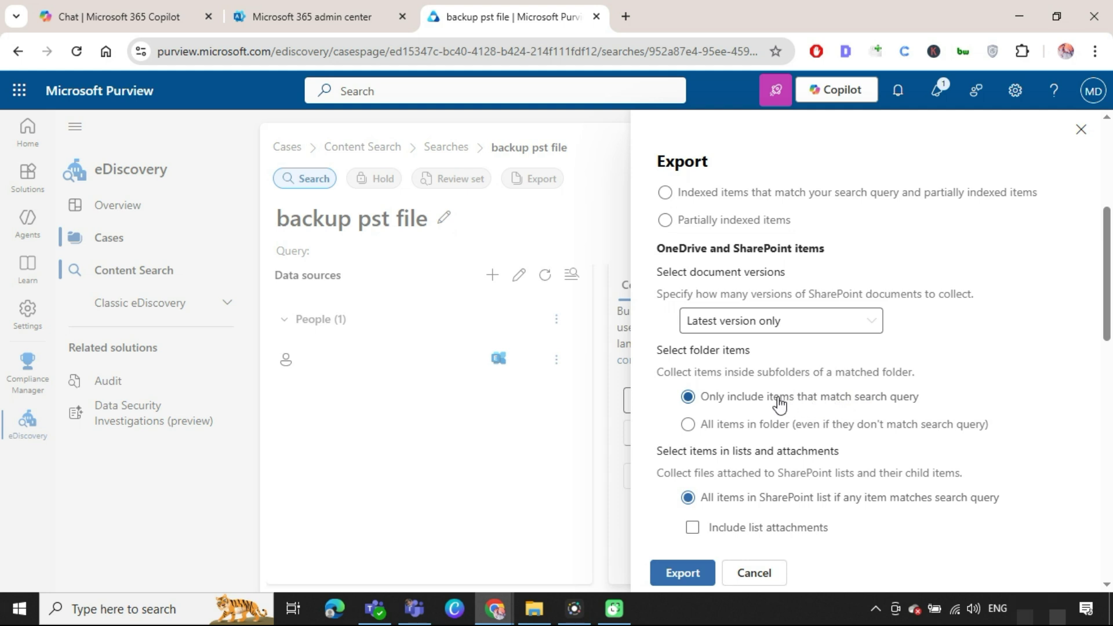
{"action": "scroll", "coordinate": [778, 402], "scroll_direction": "down", "scroll_amount": 3}
{"action": "left_click", "coordinate": [670, 348]}
{"action": "left_click", "coordinate": [670, 410]}
{"action": "scroll", "coordinate": [767, 407], "scroll_direction": "down", "scroll_amount": 2}
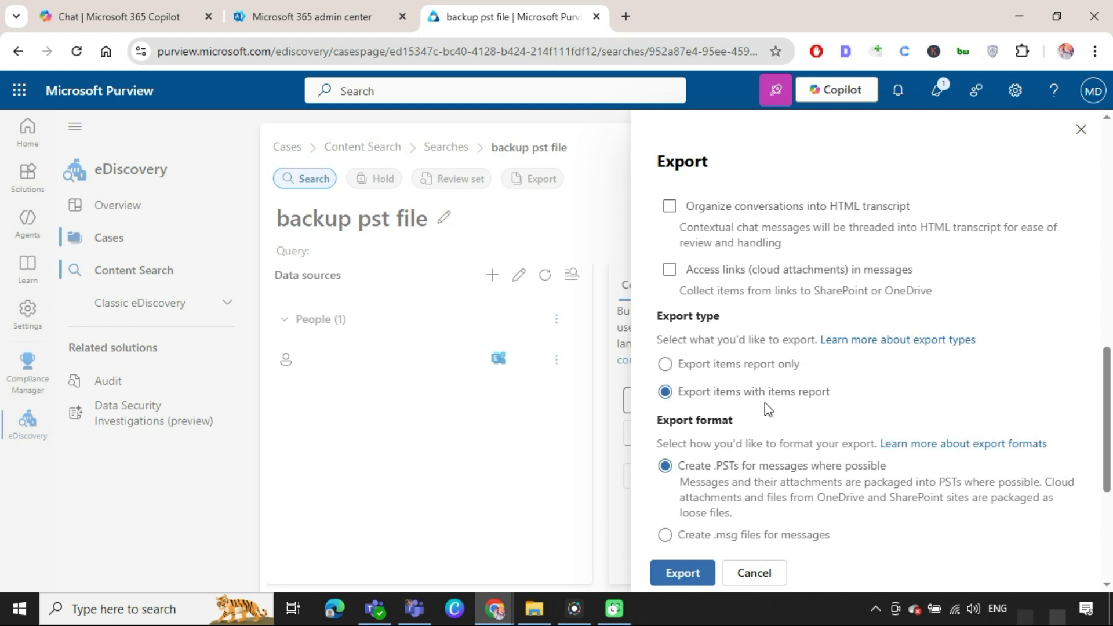
{"action": "scroll", "coordinate": [764, 403], "scroll_direction": "down", "scroll_amount": 2}
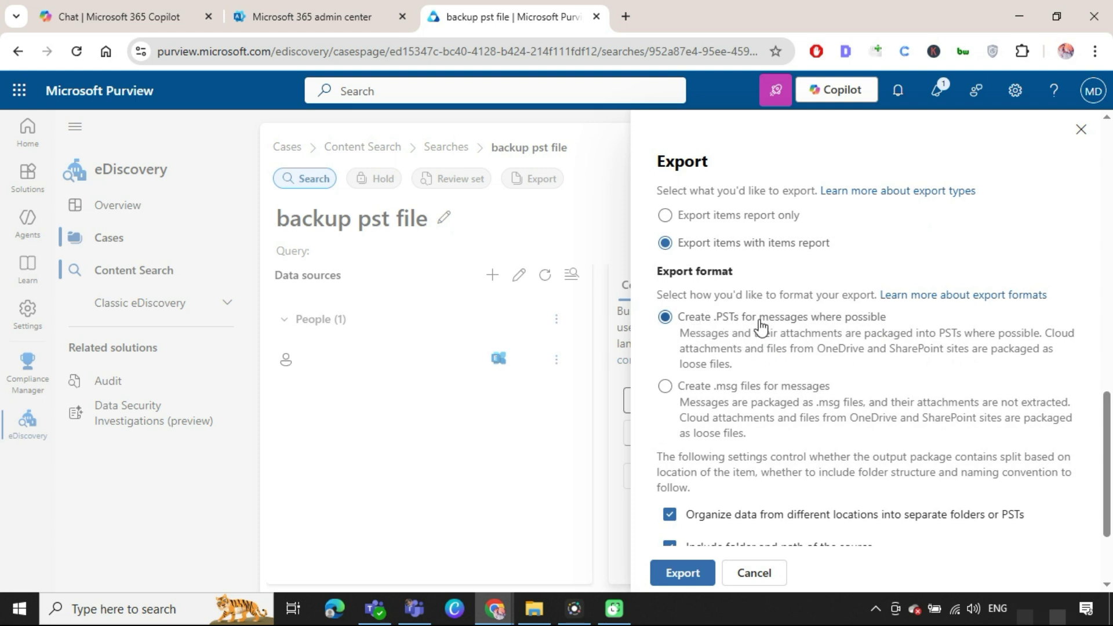
{"action": "scroll", "coordinate": [703, 392], "scroll_direction": "down", "scroll_amount": 2}
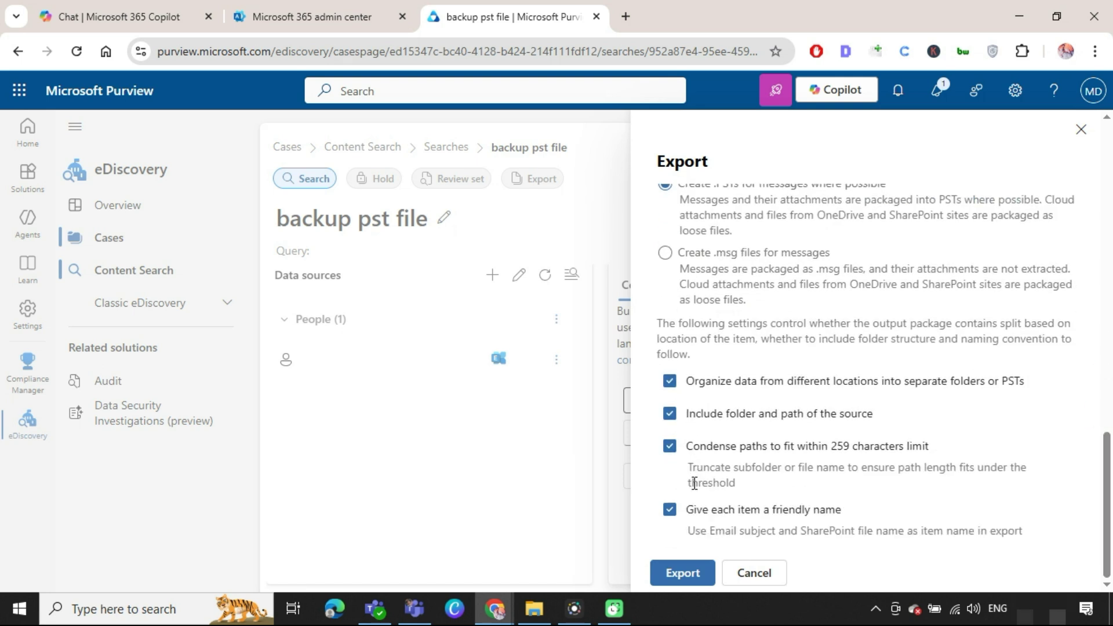
{"action": "left_click", "coordinate": [682, 573]}
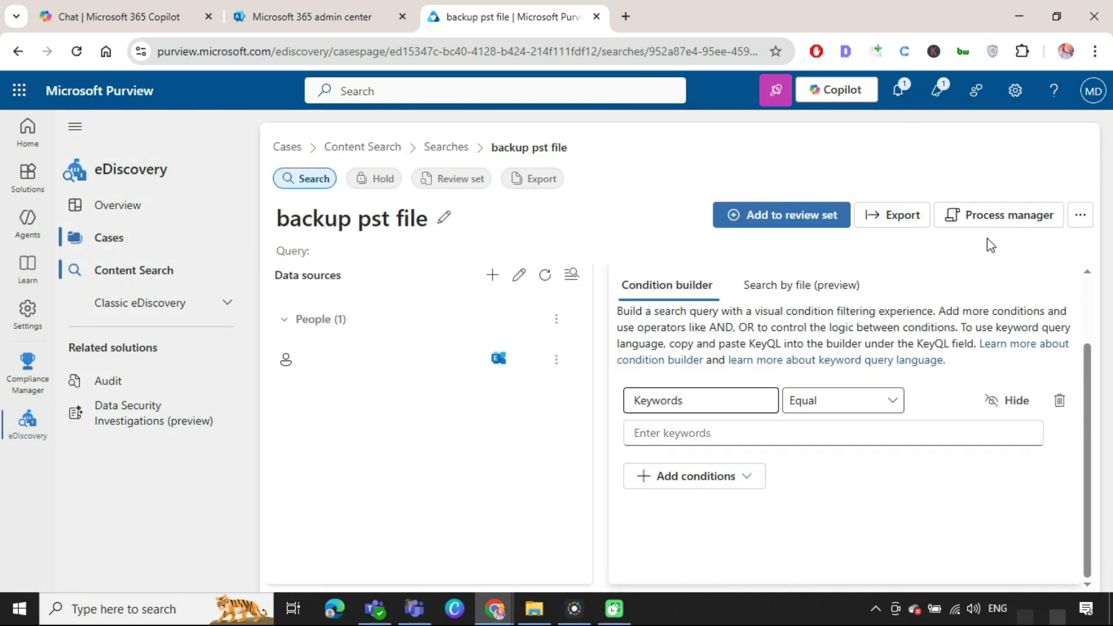
- Refresh Process manager until the export shows Completed, then open its details
{"action": "left_click", "coordinate": [991, 215]}
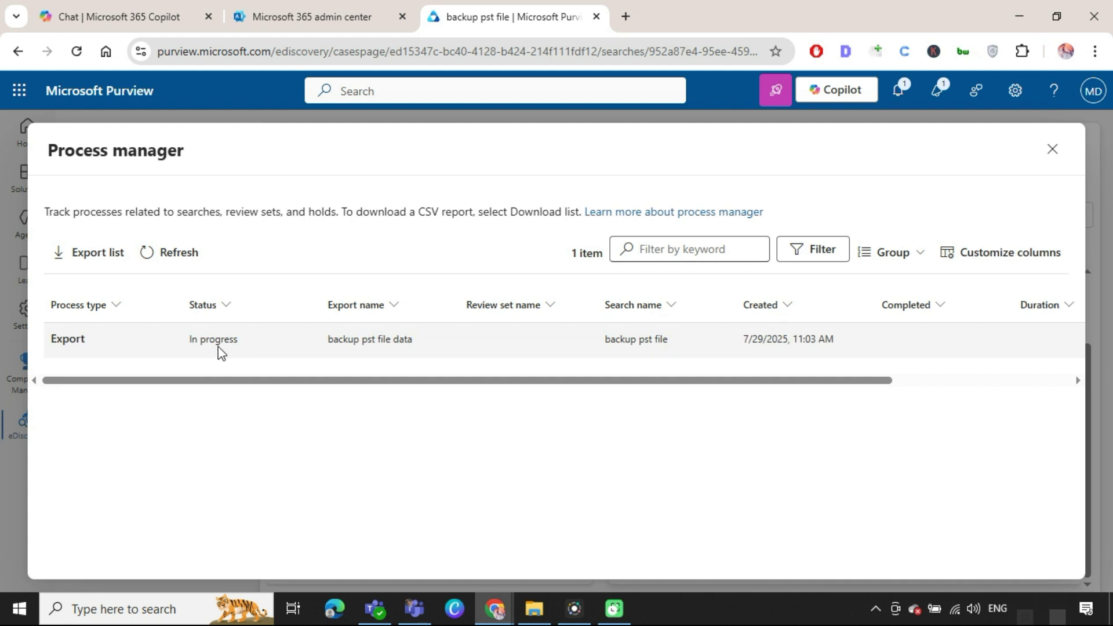
{"action": "left_click", "coordinate": [150, 257]}
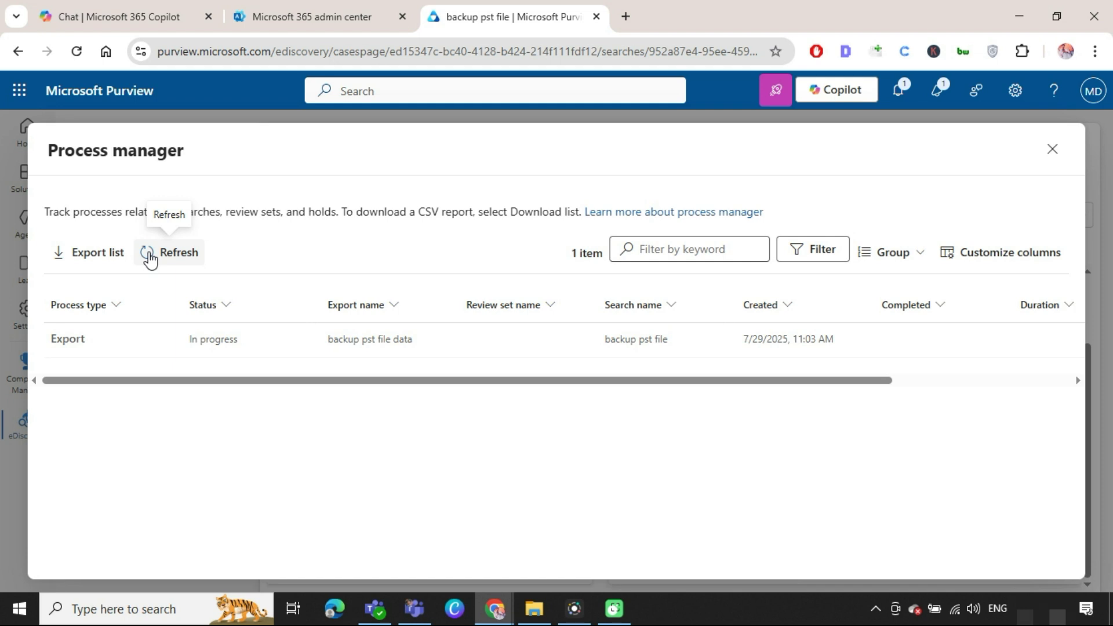
{"action": "left_click", "coordinate": [150, 257]}
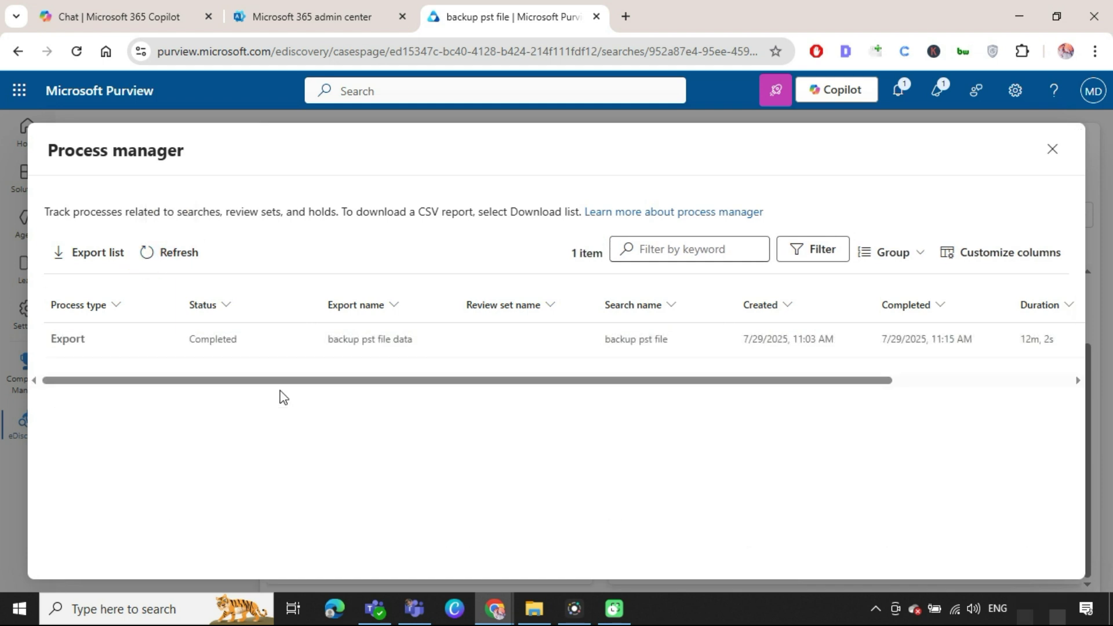
{"action": "left_click", "coordinate": [267, 341]}
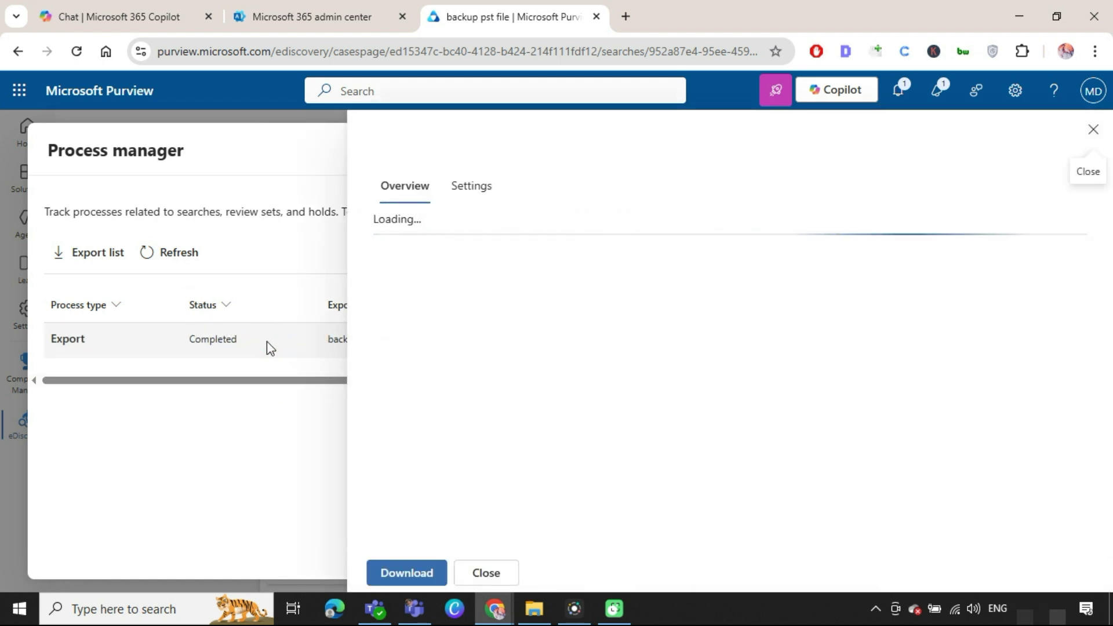
{"action": "scroll", "coordinate": [1110, 422], "scroll_direction": "down", "scroll_amount": 2}
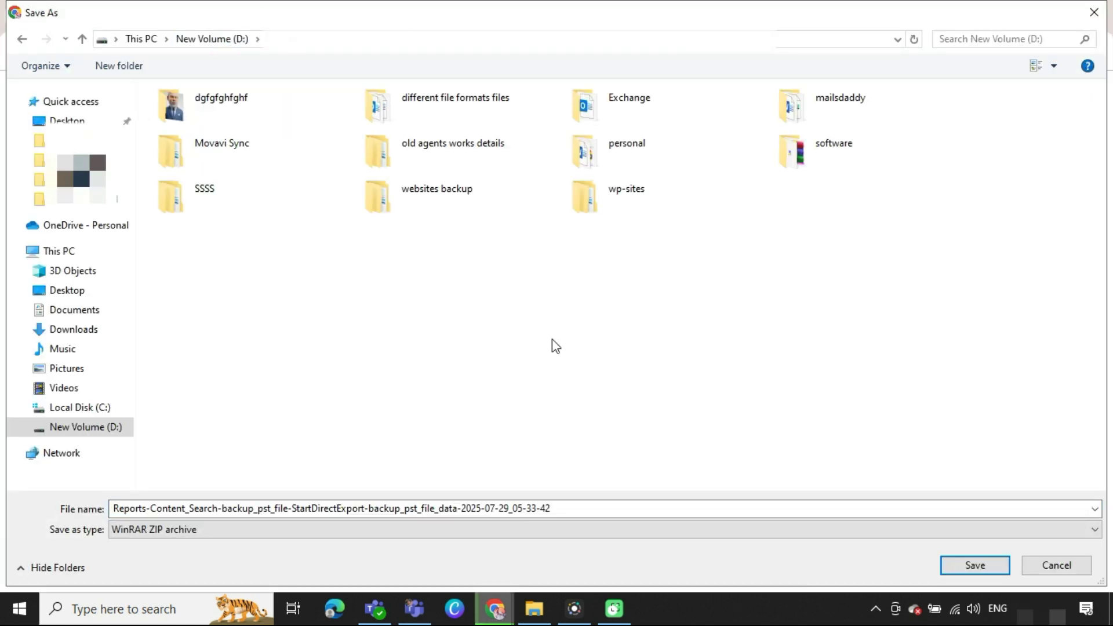
- Save the report package and the PSTs.001 archive to New Volume (D:)
{"action": "left_click", "coordinate": [985, 563]}
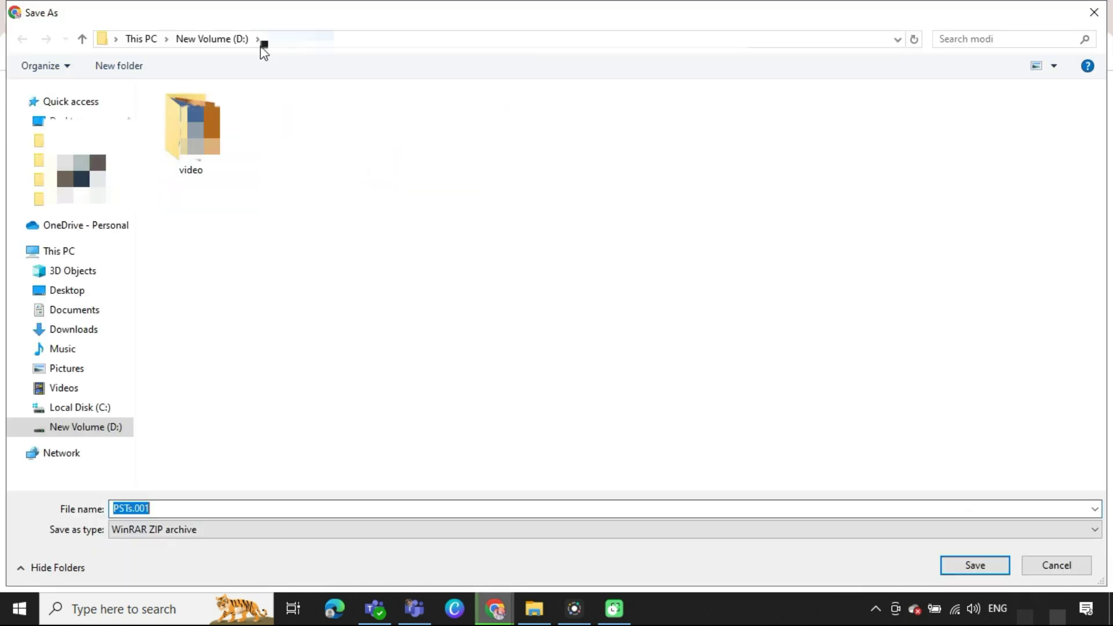
{"action": "left_click", "coordinate": [214, 40]}
{"action": "left_click", "coordinate": [986, 564]}
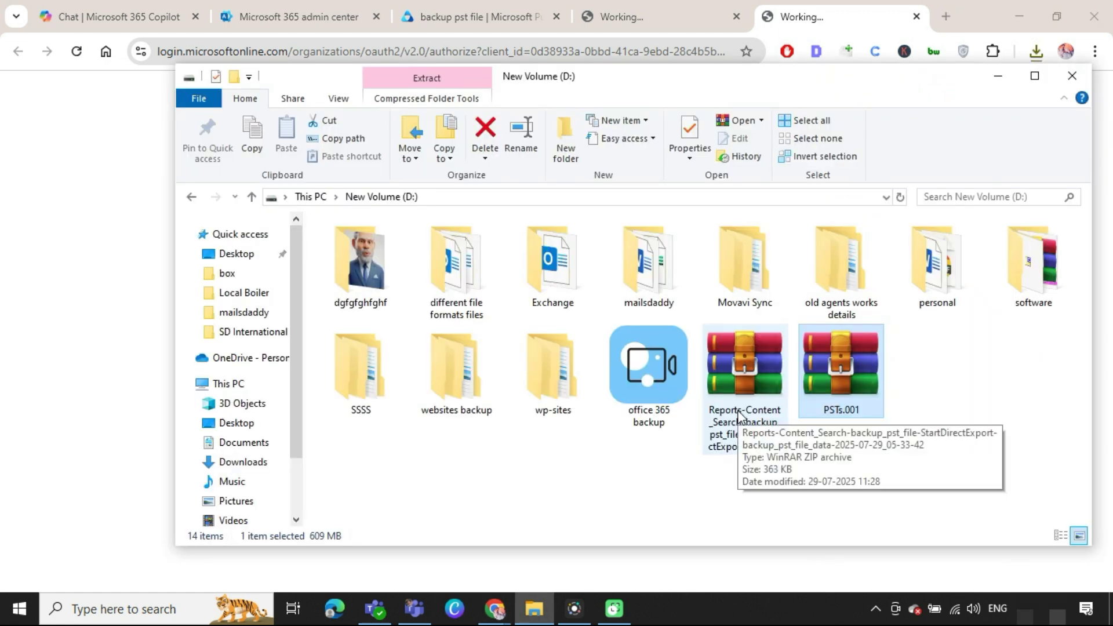
- Preview PSTs.001 in WinRAR, checking its Exchange folder contents
{"action": "right_click", "coordinate": [846, 367]}
{"action": "left_click", "coordinate": [687, 41]}
{"action": "double_click", "coordinate": [235, 154]}
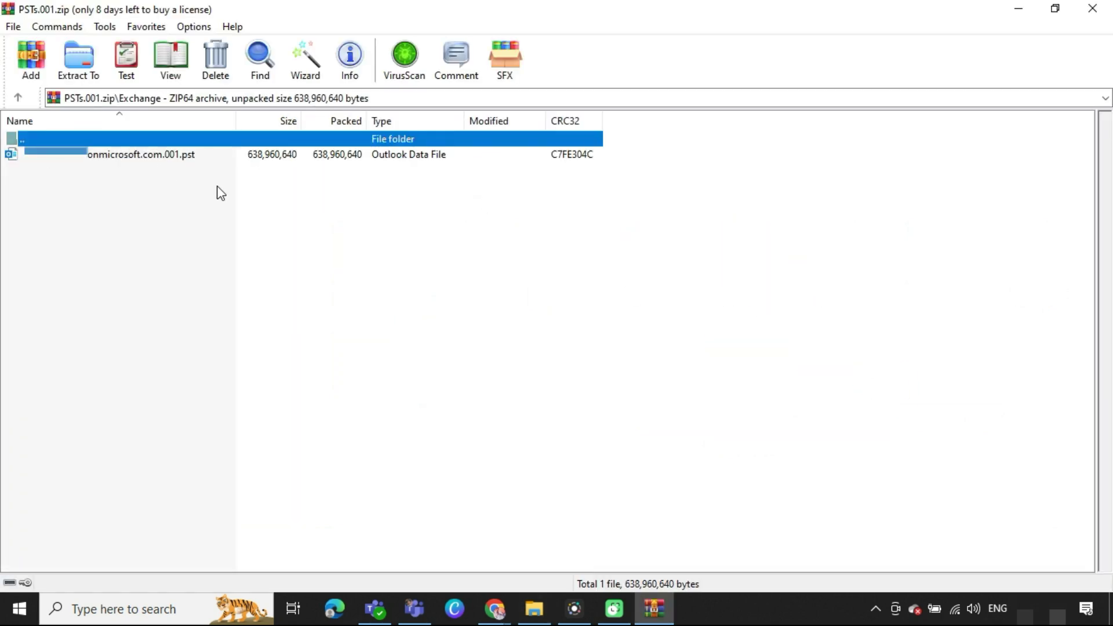
{"action": "left_click", "coordinate": [1092, 8]}
- Extract PSTs.001 here on drive D:, replacing the existing PST file
{"action": "right_click", "coordinate": [839, 367]}
{"action": "left_click", "coordinate": [661, 101]}
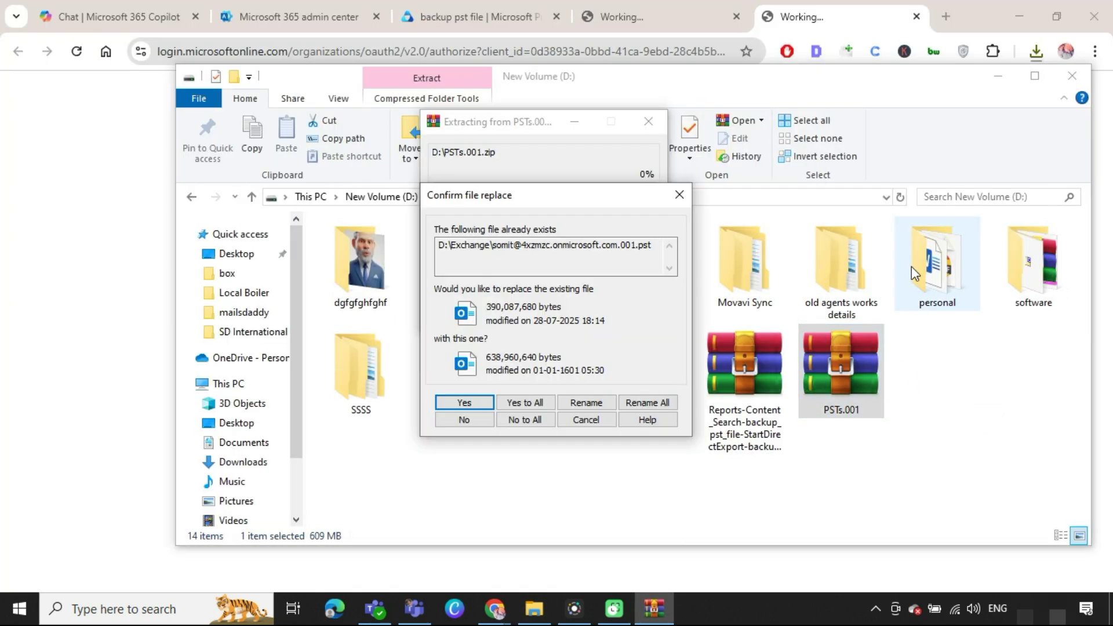
{"action": "left_click", "coordinate": [463, 403]}
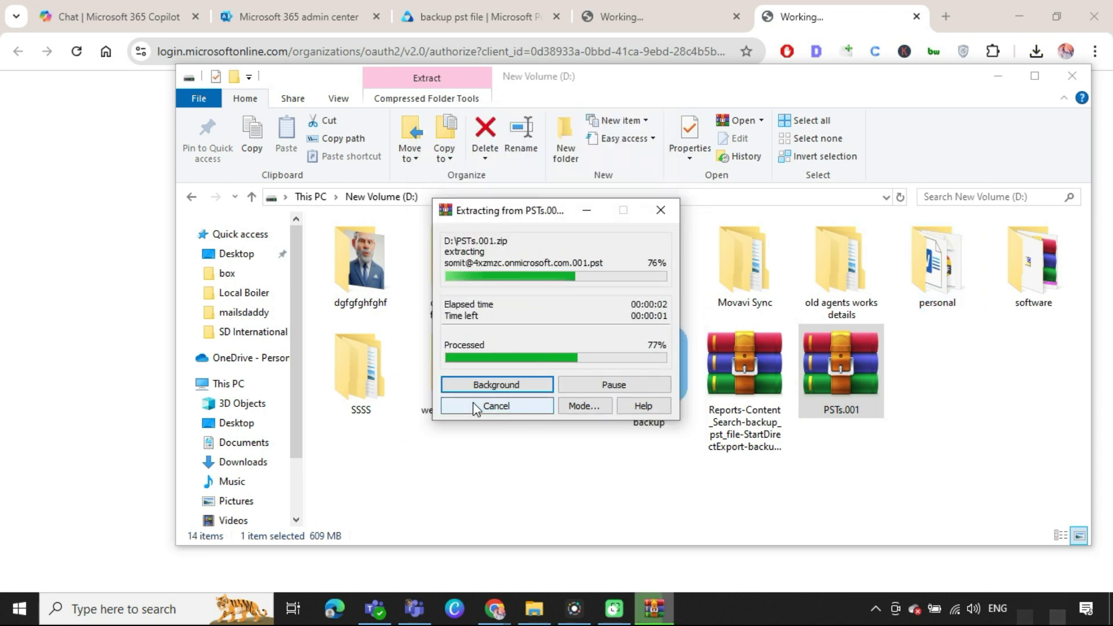
{"action": "left_click", "coordinate": [122, 610]}
{"action": "type", "text": "outlook"}
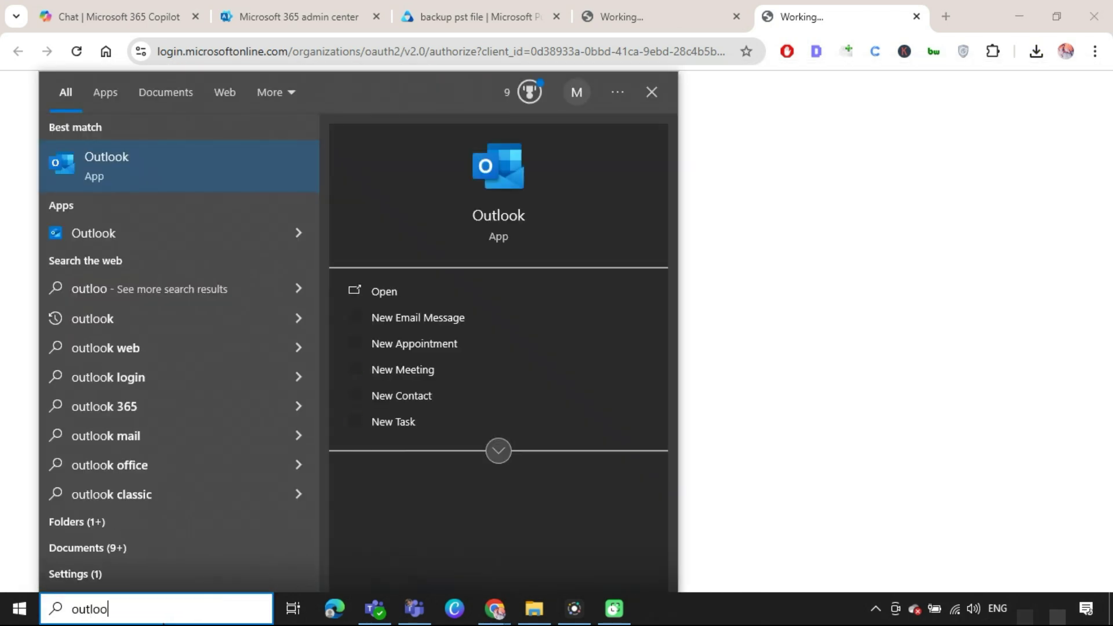
- Launch Outlook and open the exported PST from D:\Exchange as an Outlook data file
{"action": "key", "text": "Return"}
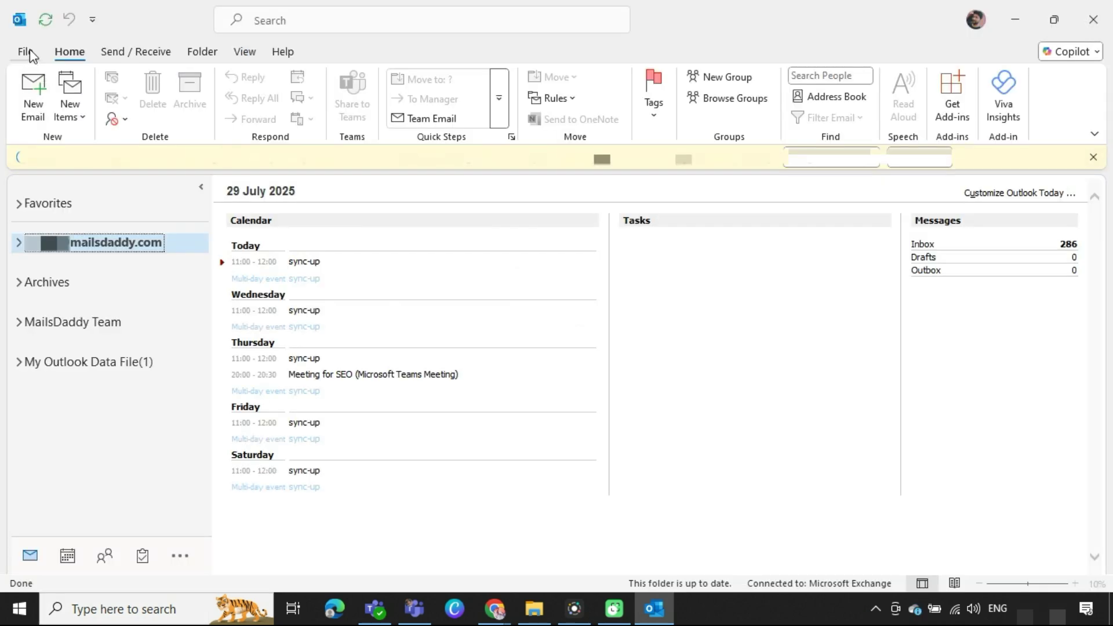
{"action": "left_click", "coordinate": [29, 52]}
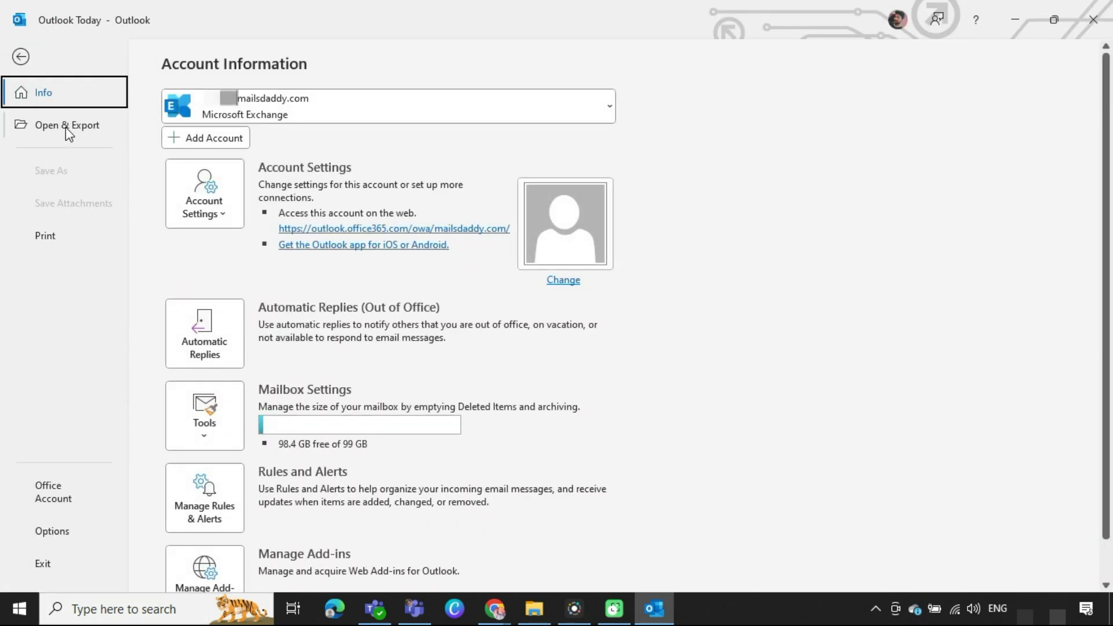
{"action": "left_click", "coordinate": [64, 128]}
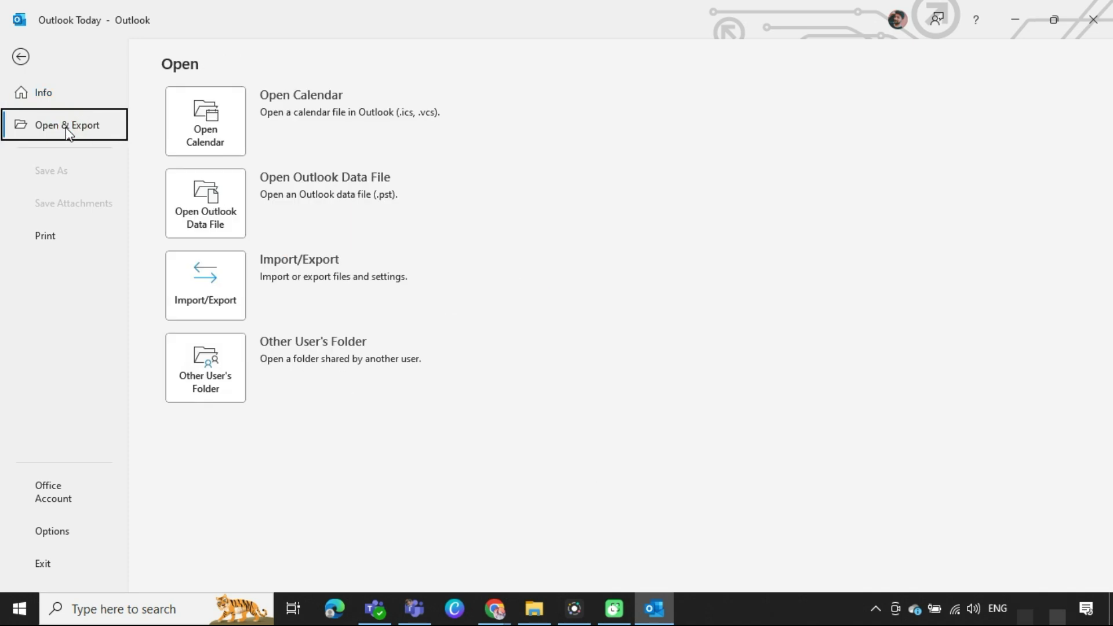
{"action": "left_click", "coordinate": [220, 200]}
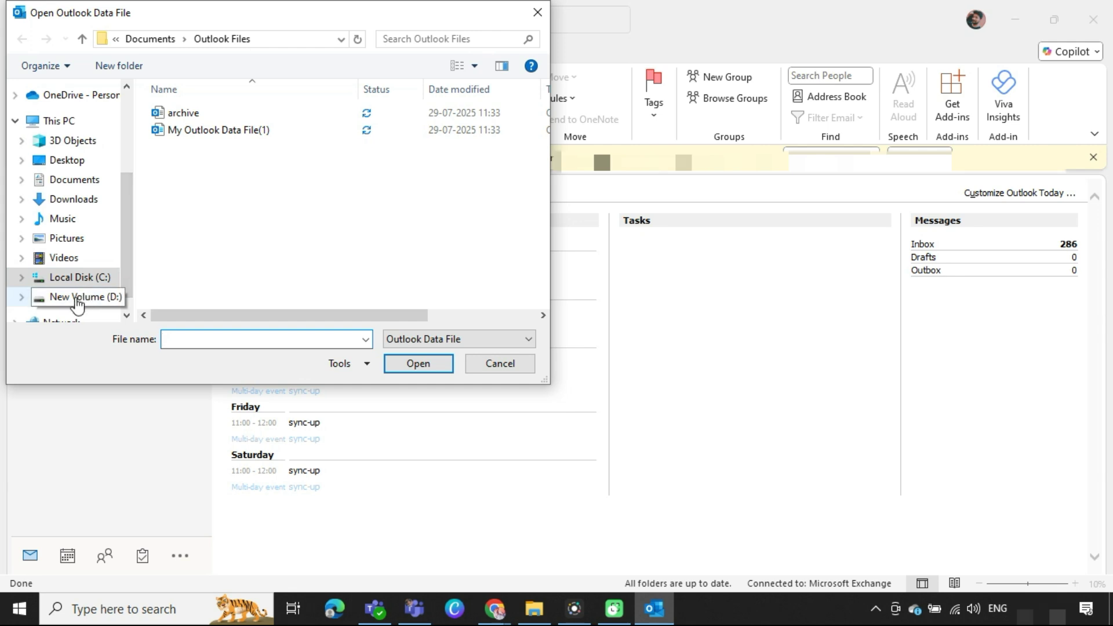
{"action": "left_click", "coordinate": [76, 300]}
{"action": "double_click", "coordinate": [232, 211]}
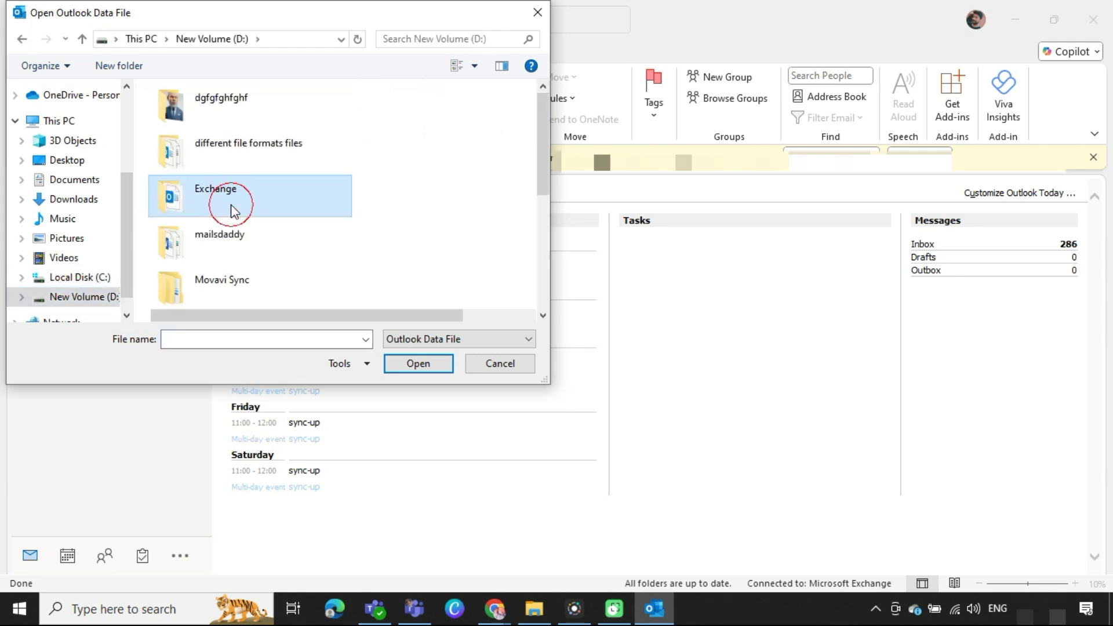
{"action": "double_click", "coordinate": [201, 115]}
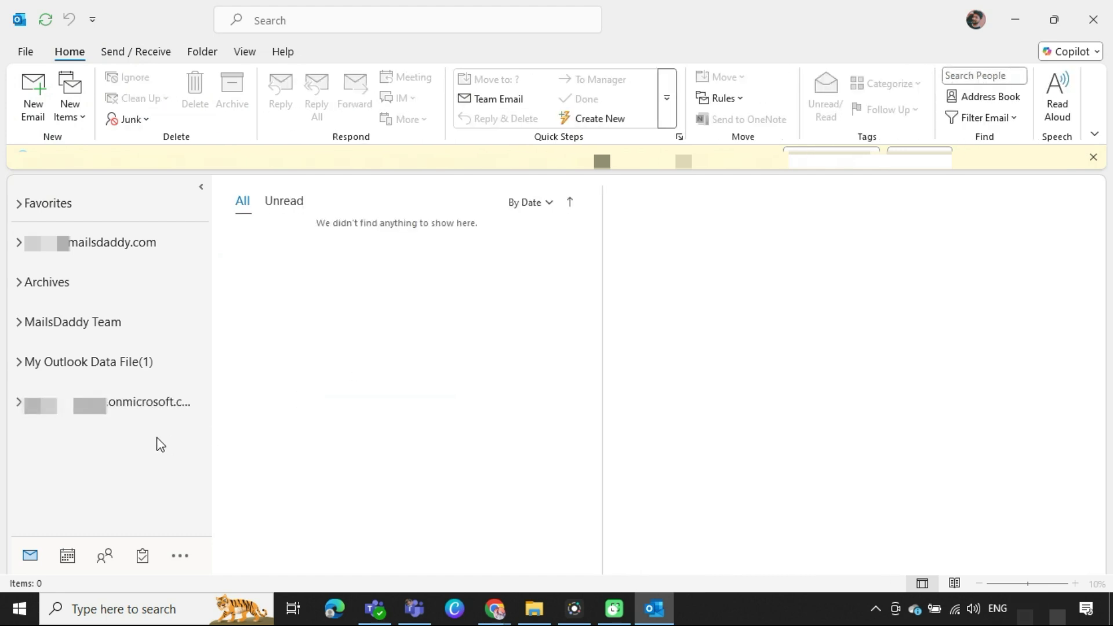
- Expand the imported mailbox and check its 927-message Inbox, Contacts, Deleted-Items and [Gmail] Sent-Mail folders
{"action": "double_click", "coordinate": [131, 401]}
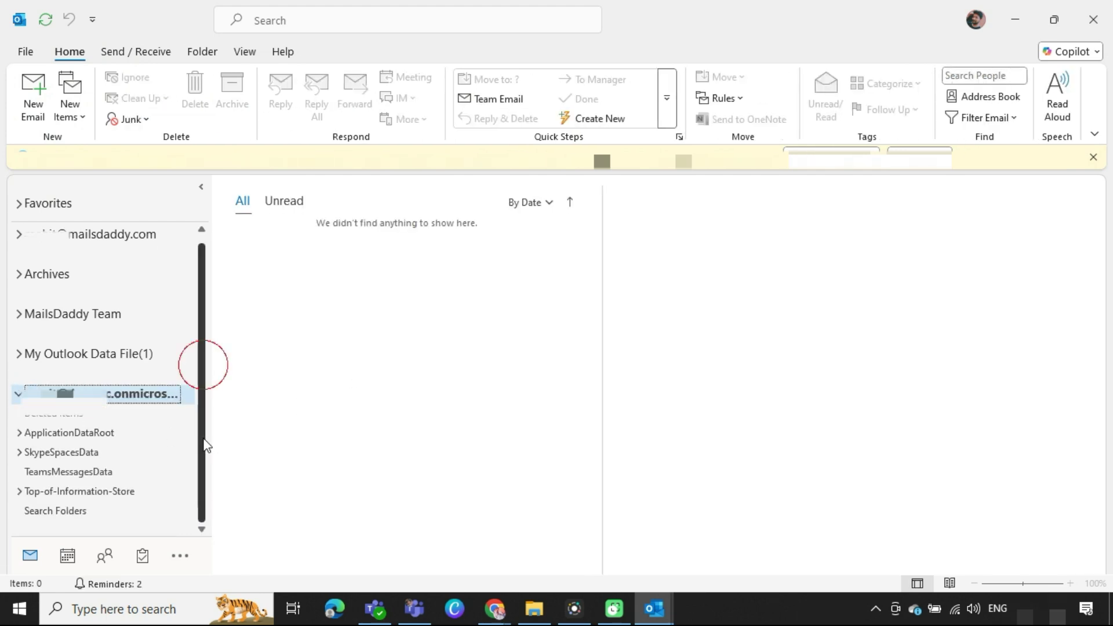
{"action": "scroll", "coordinate": [204, 363], "scroll_direction": "down", "scroll_amount": 1}
{"action": "left_click", "coordinate": [50, 498]}
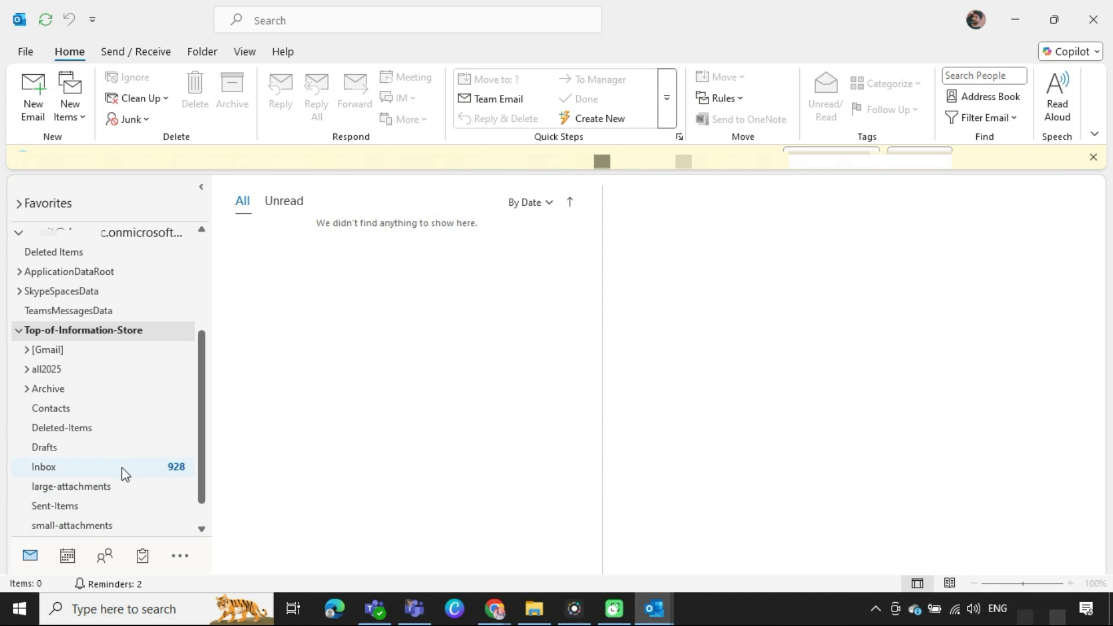
{"action": "left_click", "coordinate": [122, 470]}
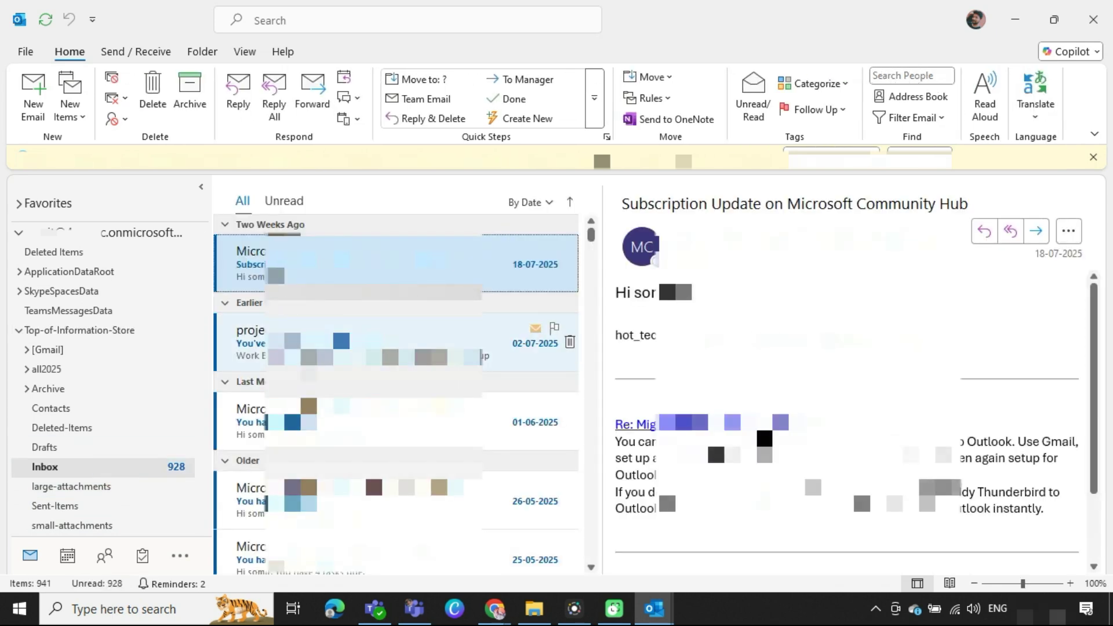
{"action": "left_click", "coordinate": [65, 411]}
{"action": "left_click", "coordinate": [52, 426]}
{"action": "left_click", "coordinate": [27, 349]}
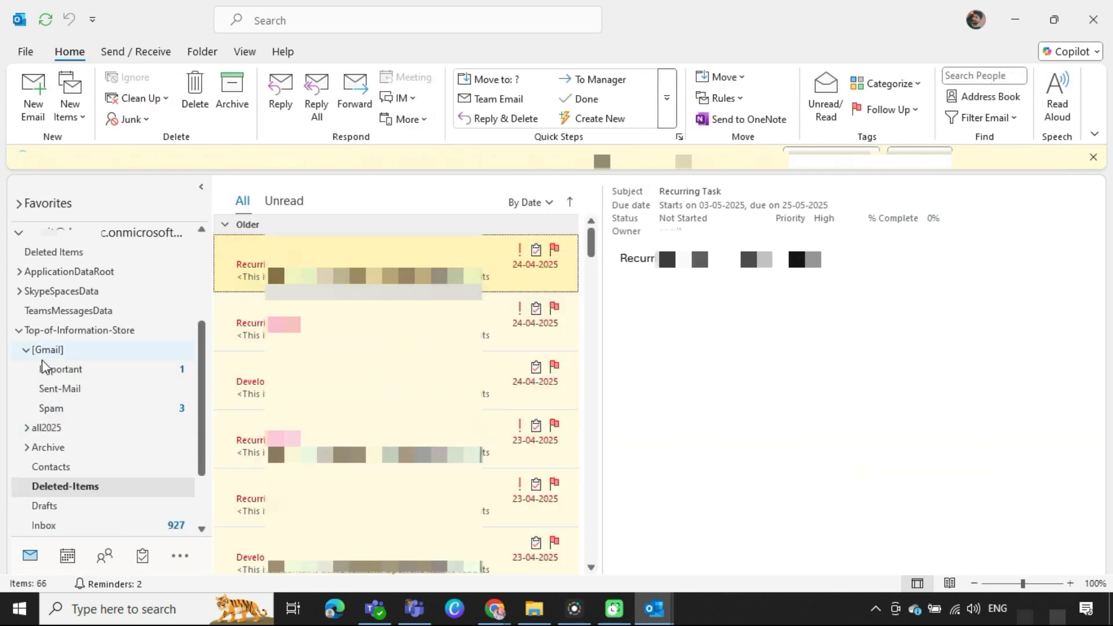
{"action": "left_click", "coordinate": [68, 397]}
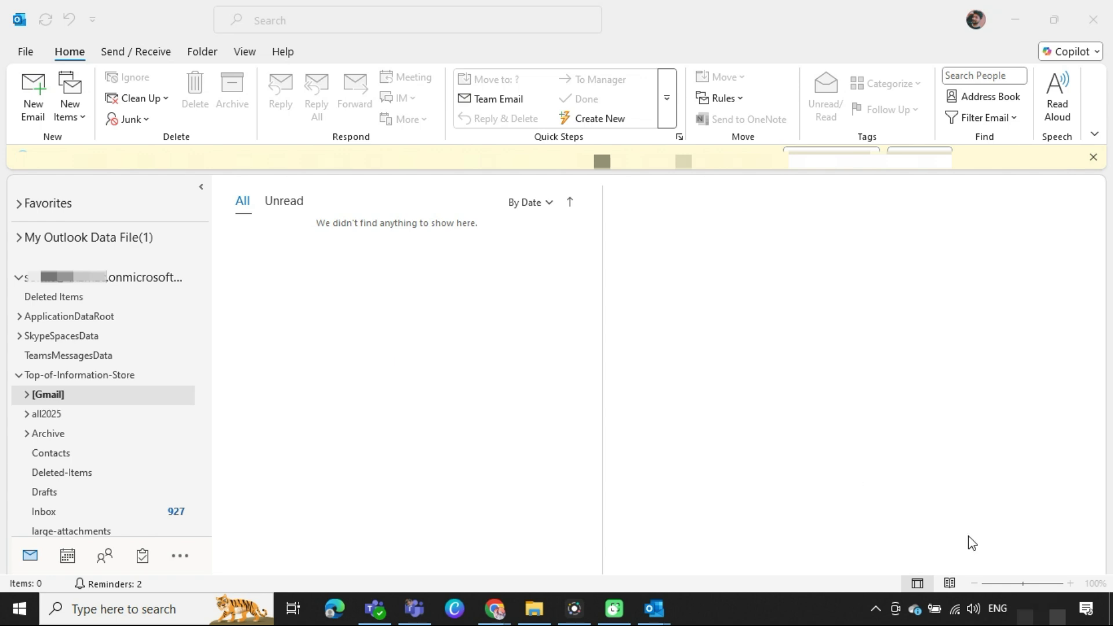
{"action": "left_click", "coordinate": [1033, 582]}
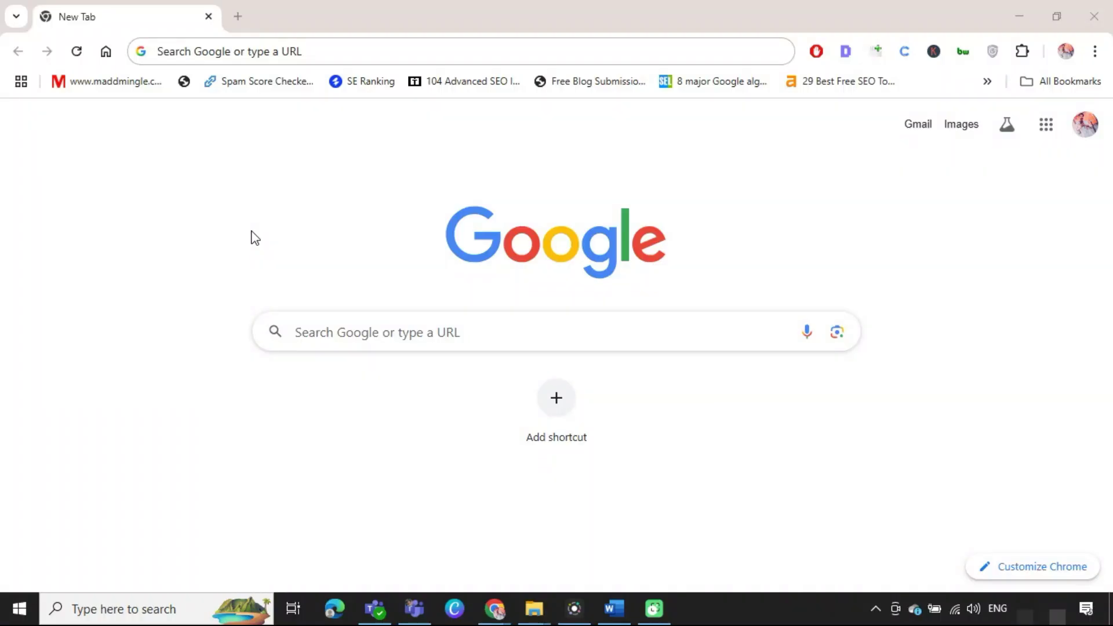
- Google 'MailsDaddy Office 365 Backup Tool' and open the first mailsdaddy.com result
{"action": "left_click", "coordinate": [349, 51]}
{"action": "type", "text": "MailsDaddy Office 365 Backup Tool"}
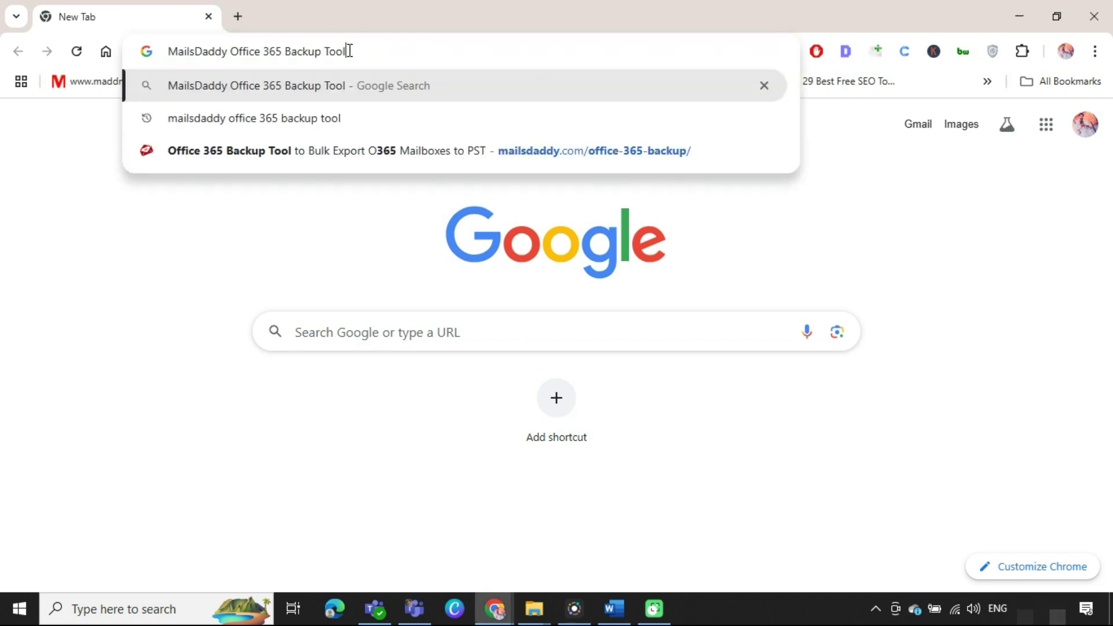
{"action": "key", "text": "Return"}
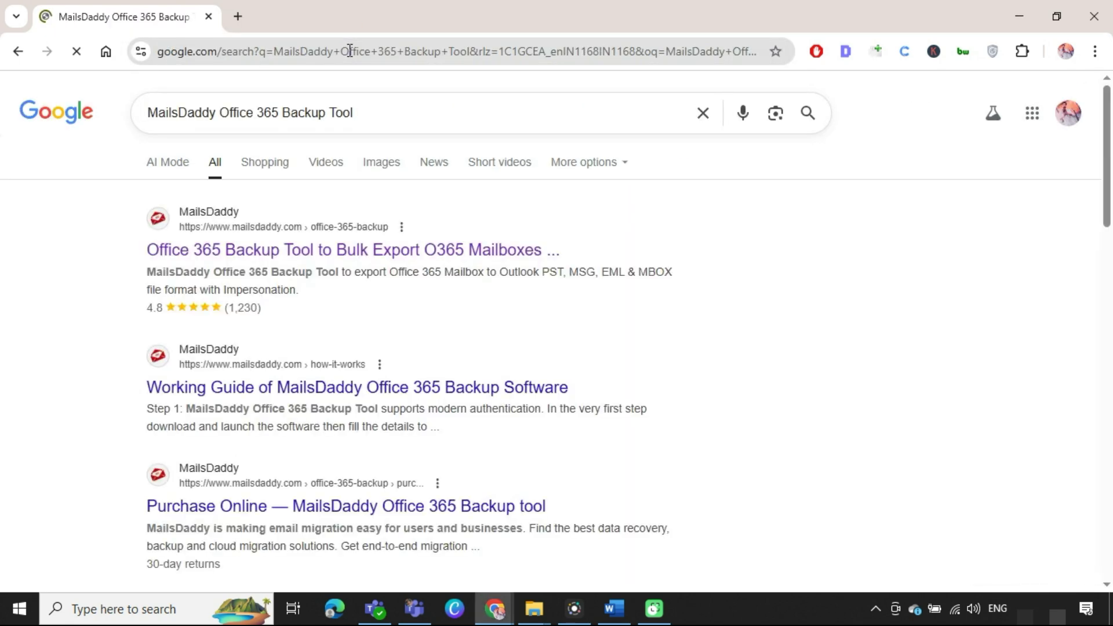
{"action": "left_click", "coordinate": [298, 269]}
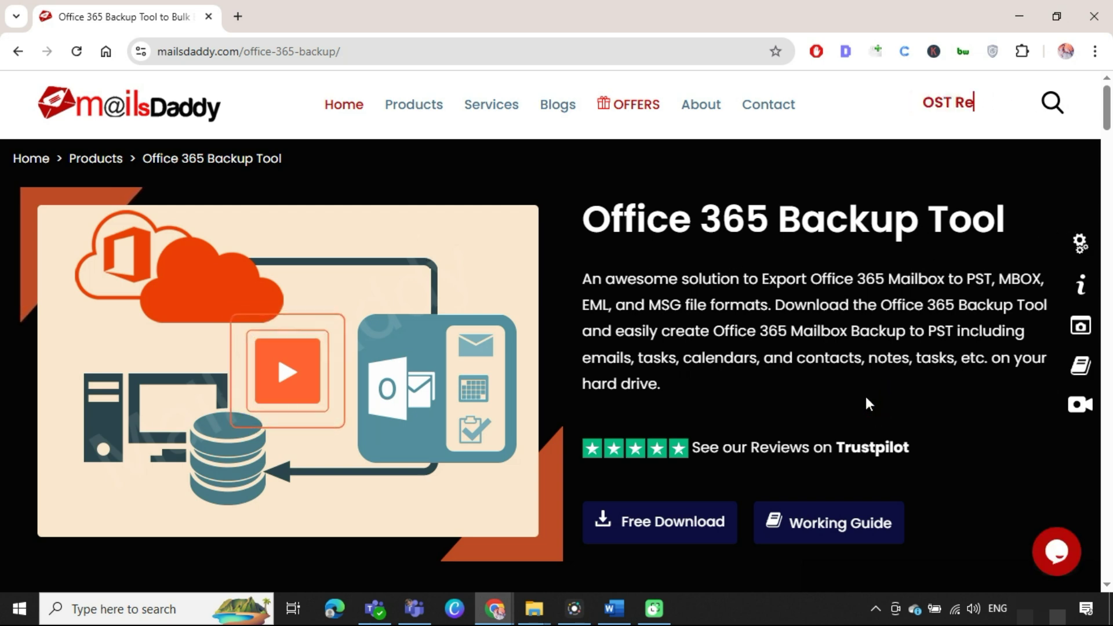
{"action": "scroll", "coordinate": [865, 397], "scroll_direction": "down", "scroll_amount": 1}
{"action": "scroll", "coordinate": [865, 405], "scroll_direction": "down", "scroll_amount": 1}
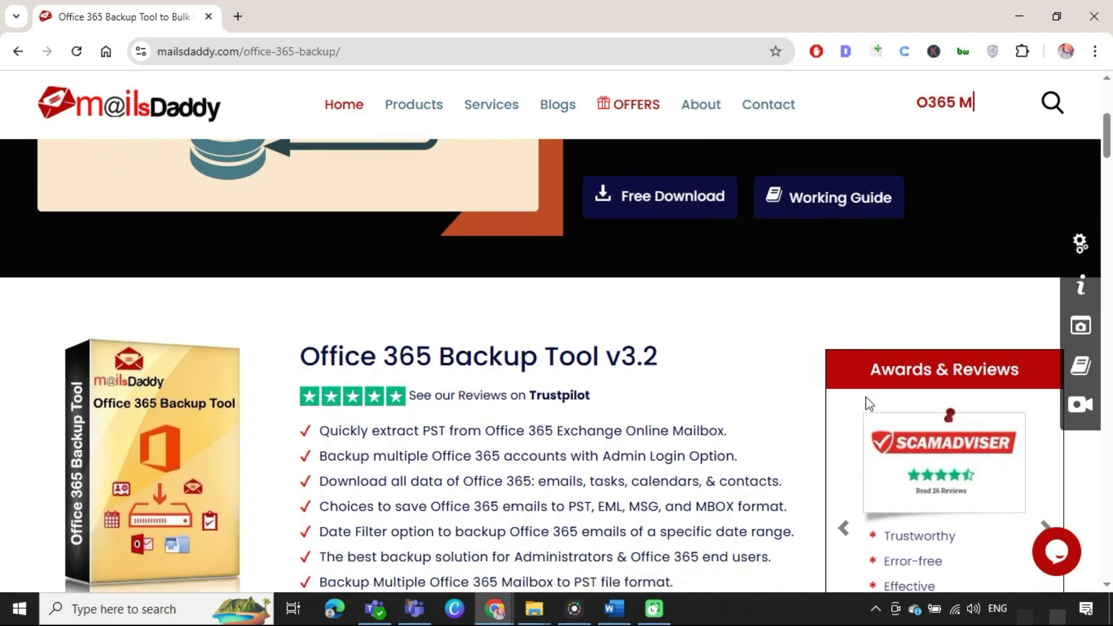
{"action": "scroll", "coordinate": [866, 403], "scroll_direction": "down", "scroll_amount": 2}
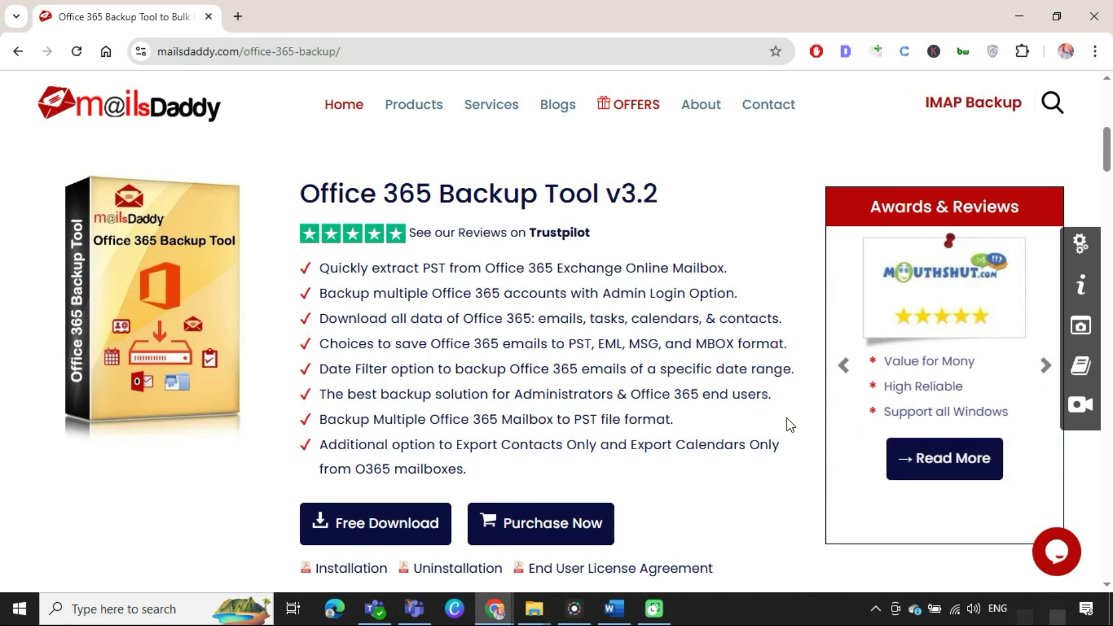
- Free-download the Office 365 Backup Tool installer and save it to the Desktop
{"action": "left_click", "coordinate": [371, 531]}
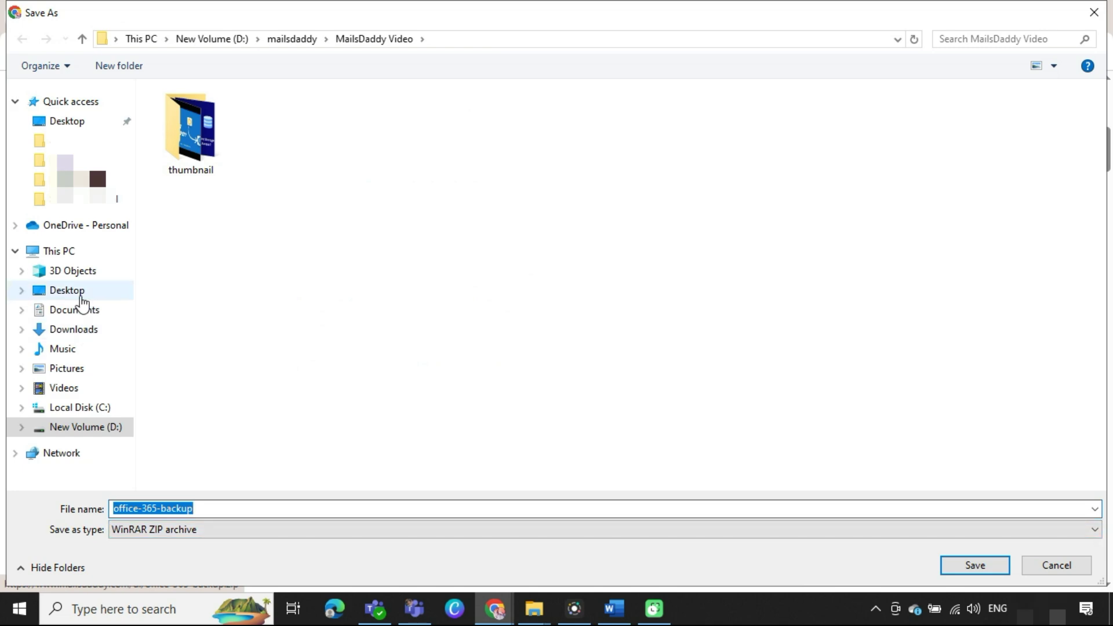
{"action": "left_click", "coordinate": [79, 295]}
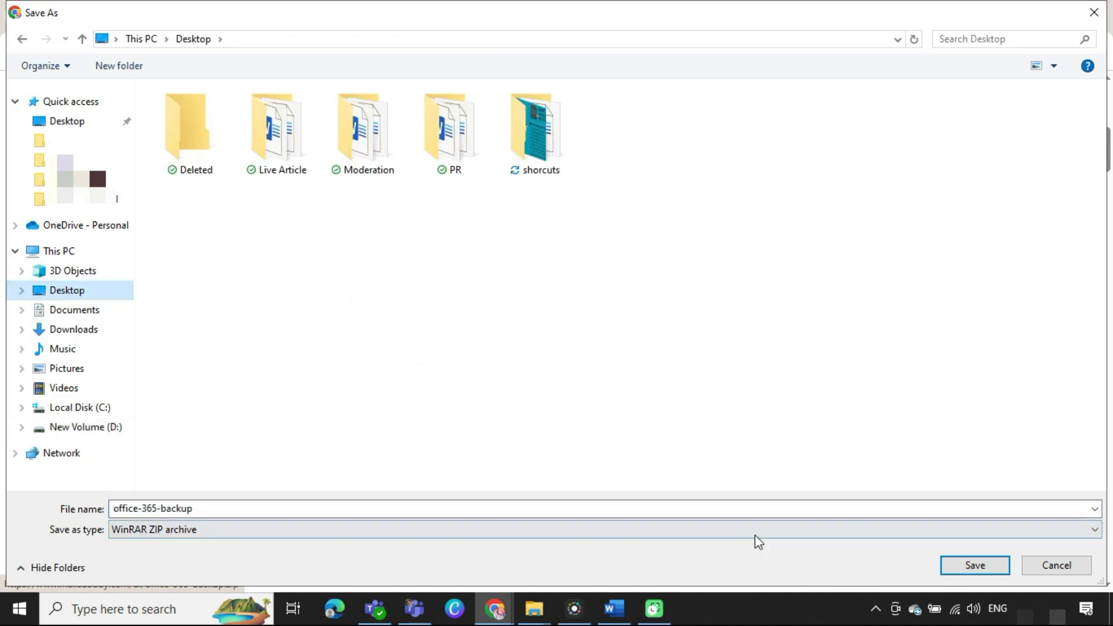
{"action": "left_click", "coordinate": [987, 567]}
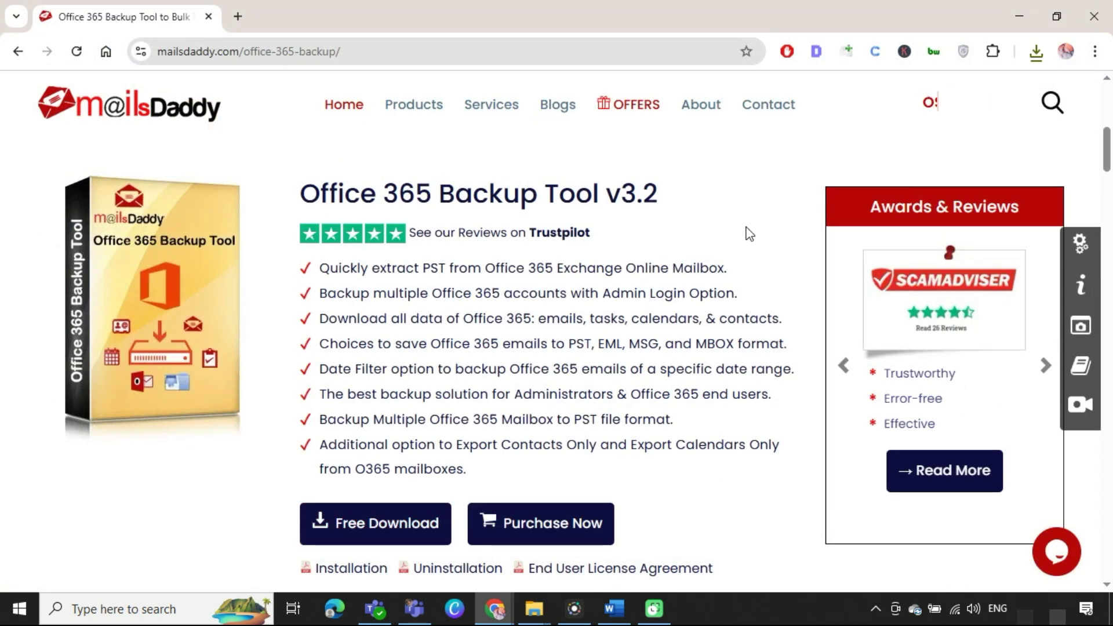
- View MailsDaddy's license prices and Contact page, then set channel notifications to All
{"action": "left_click", "coordinate": [570, 522]}
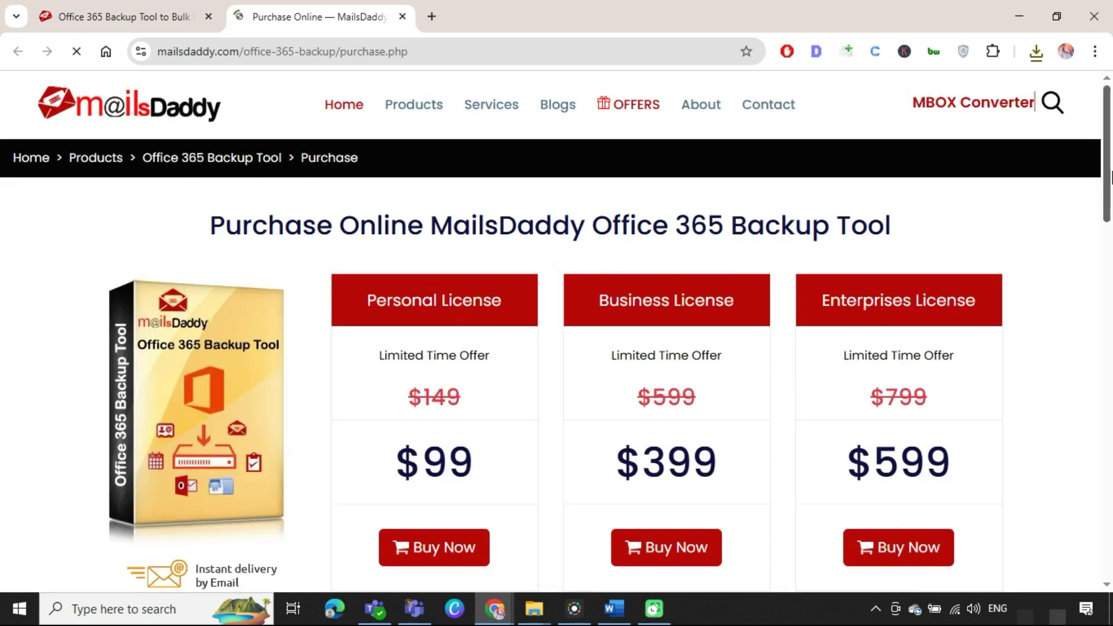
{"action": "scroll", "coordinate": [1111, 206], "scroll_direction": "down", "scroll_amount": 2}
{"action": "mouse_move", "coordinate": [1110, 207]}
{"action": "left_mouse_down"}
{"action": "mouse_move", "coordinate": [1107, 400]}
{"action": "mouse_move", "coordinate": [1070, 152]}
{"action": "left_mouse_up"}
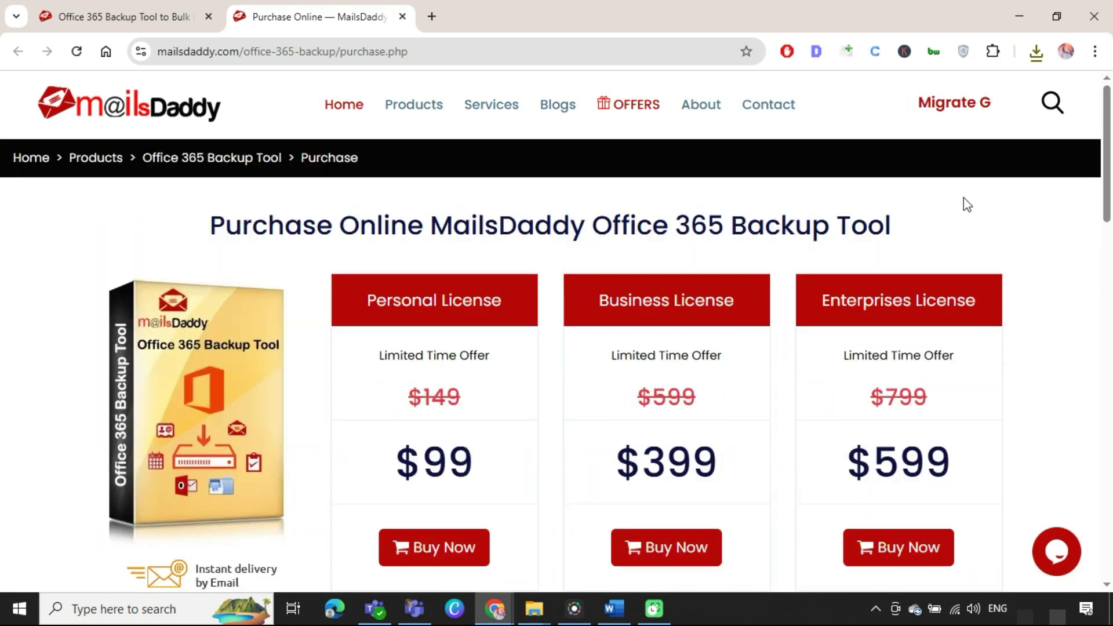
{"action": "type", "text": "MBOX C"}
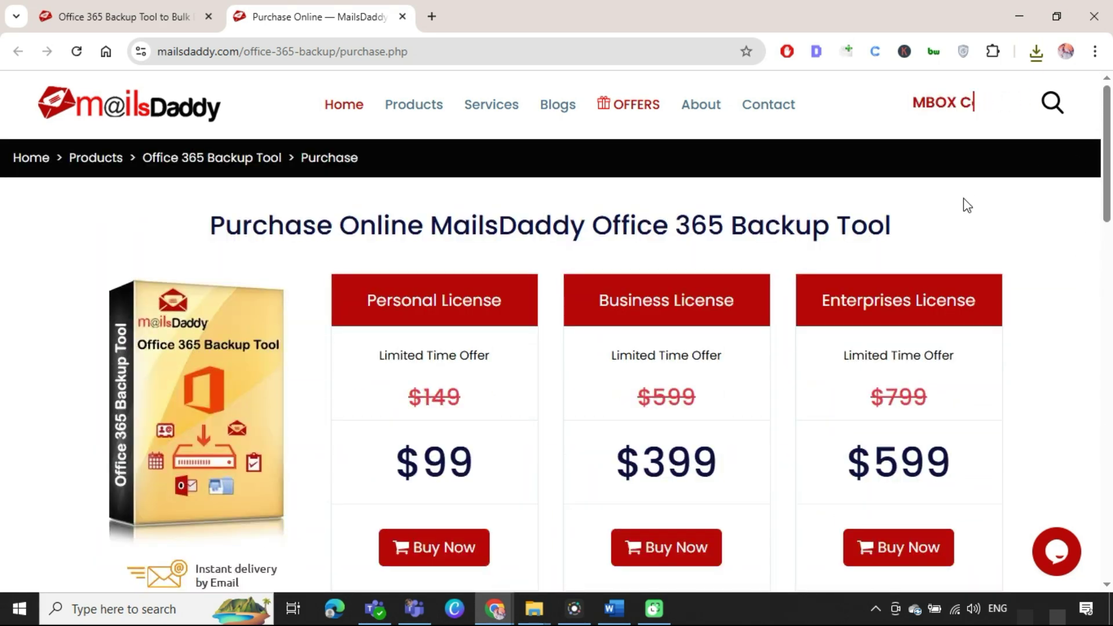
{"action": "type", "text": "onverter"}
{"action": "left_click", "coordinate": [785, 111]}
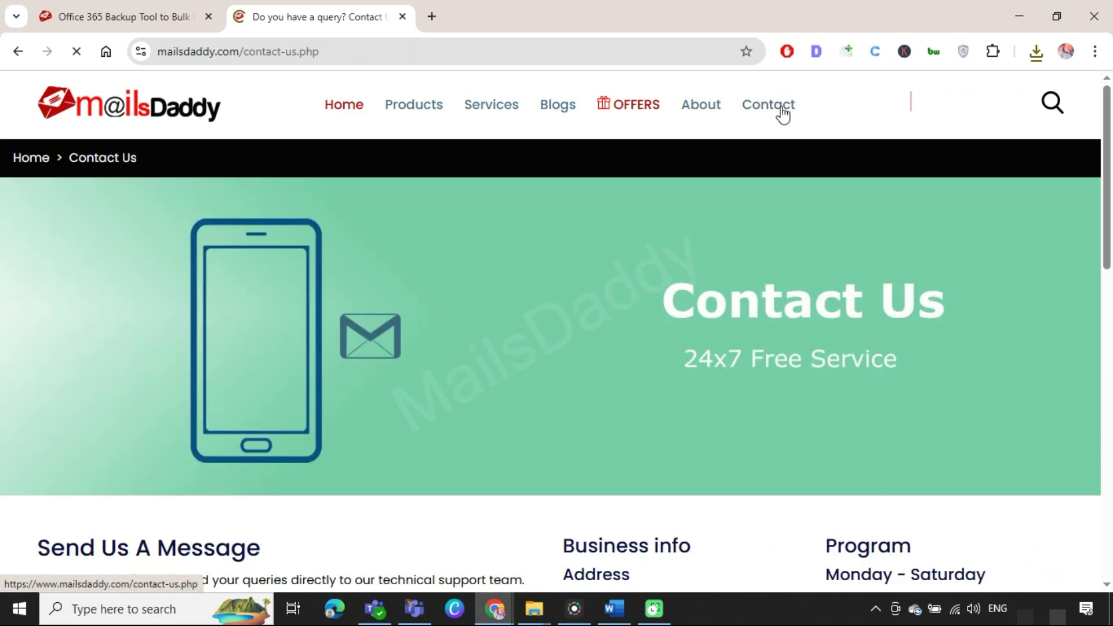
{"action": "left_click_drag", "start_coordinate": [1108, 178], "coordinate": [1107, 342]}
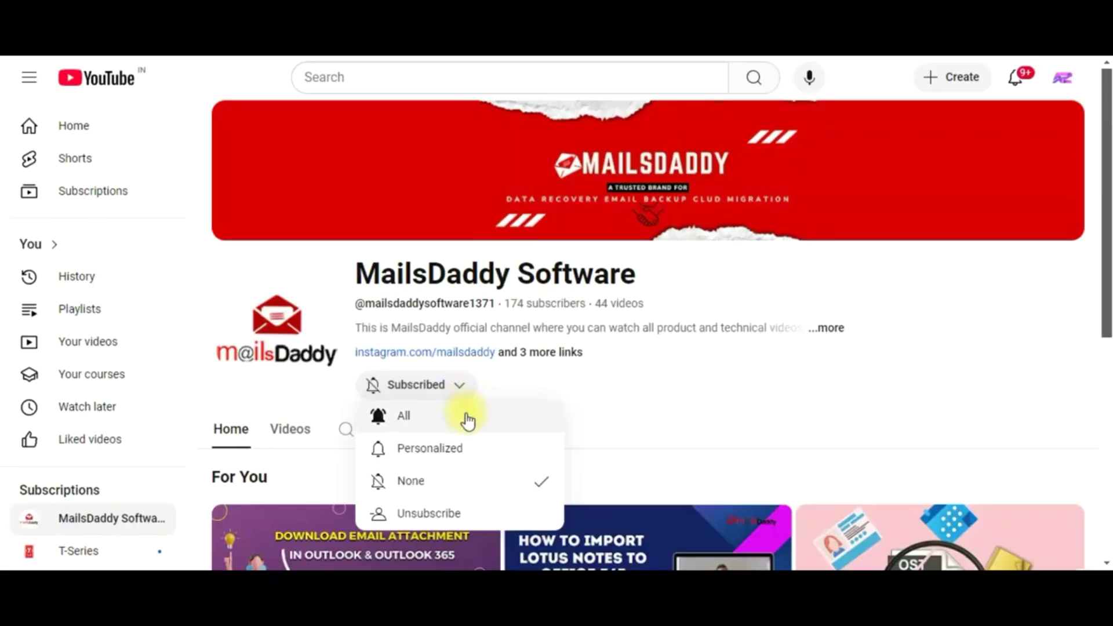
{"action": "left_click", "coordinate": [466, 420]}
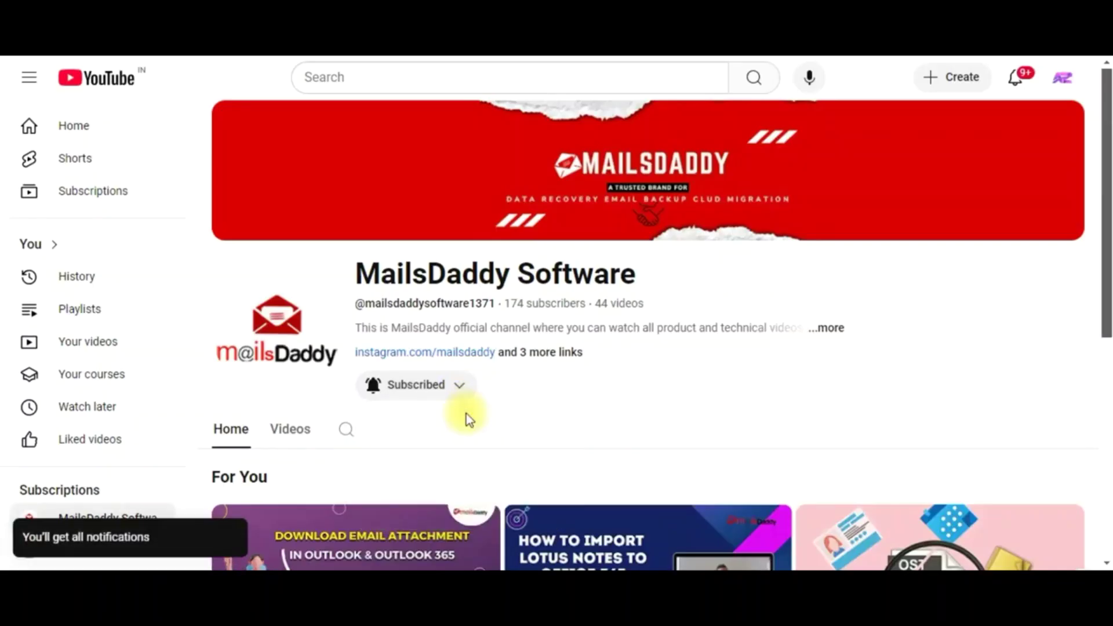